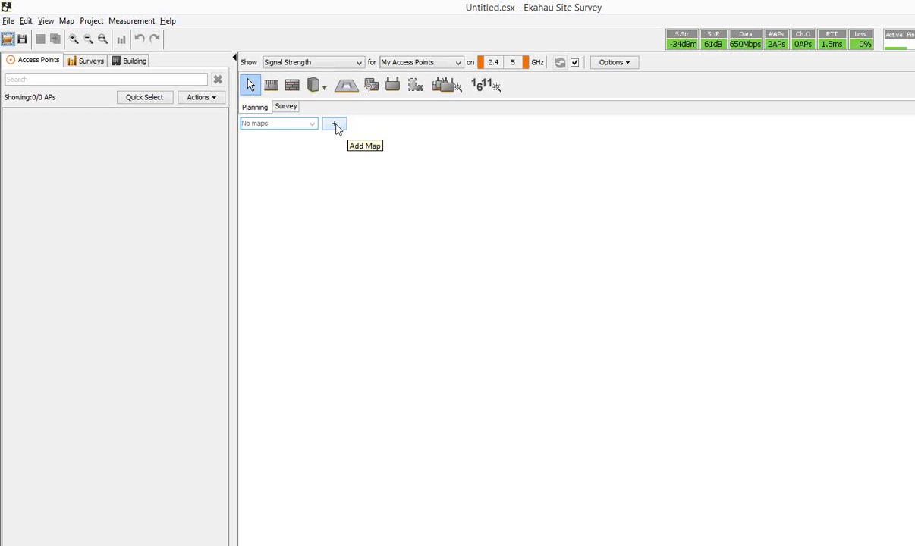
# - Add AS143-01.dwg from the Alaska folder under OneDrive for Business, Maps, CAD as a new map
pyautogui.click(337, 126)
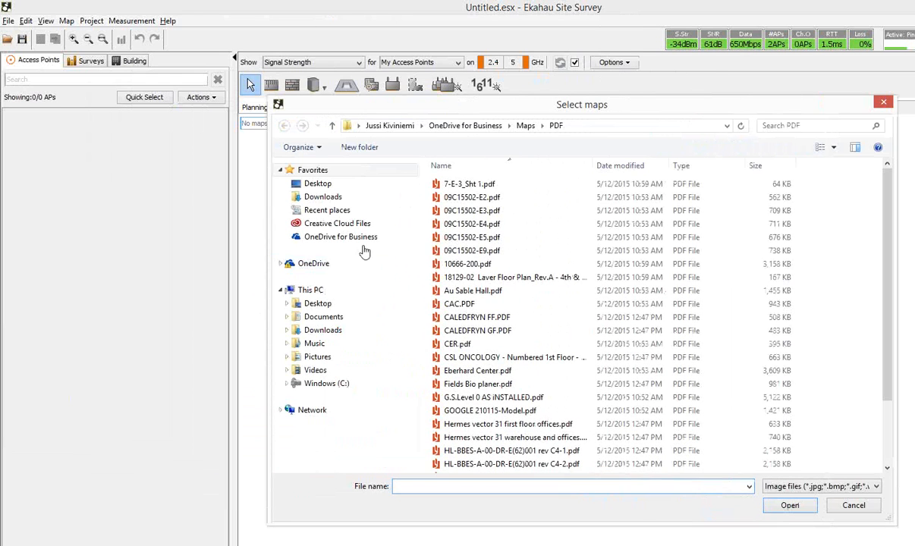
pyautogui.click(342, 237)
pyautogui.doubleClick(453, 251)
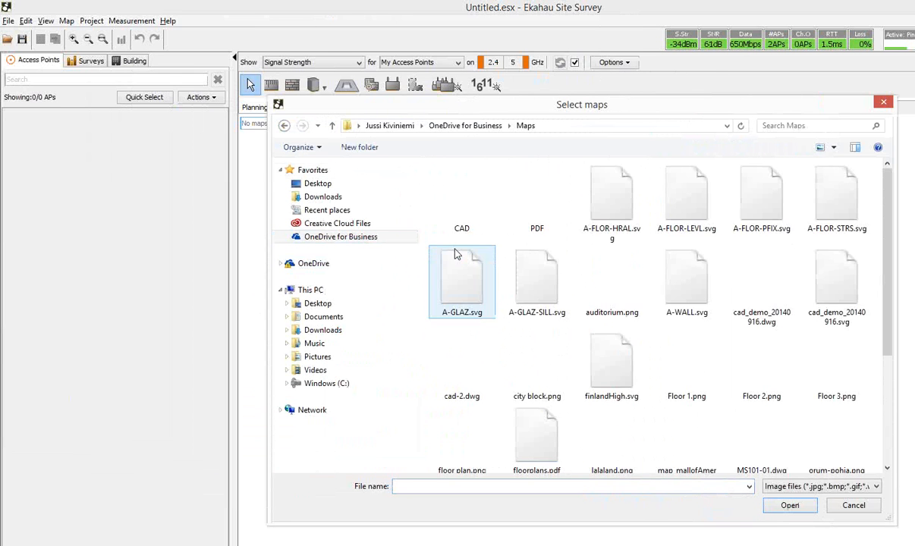
pyautogui.doubleClick(453, 203)
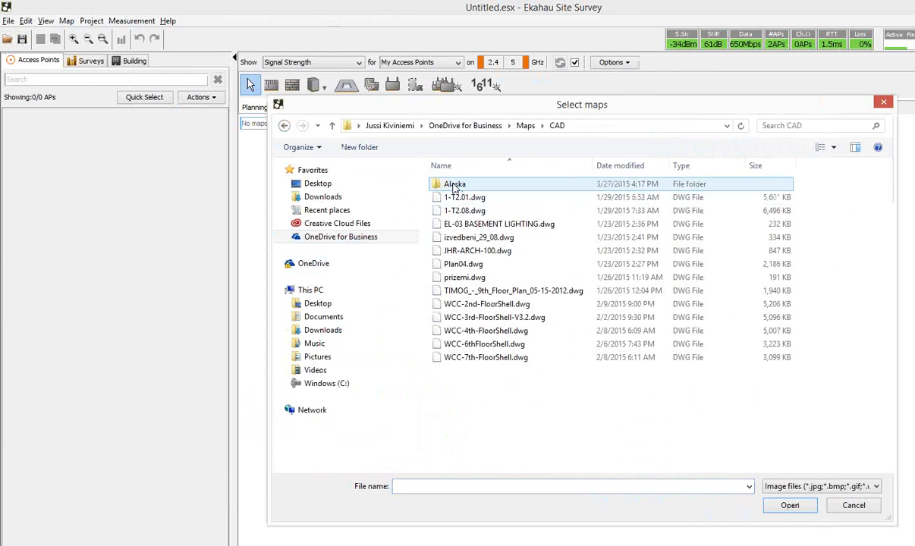
pyautogui.doubleClick(453, 188)
pyautogui.scroll(-15, 460, 262)
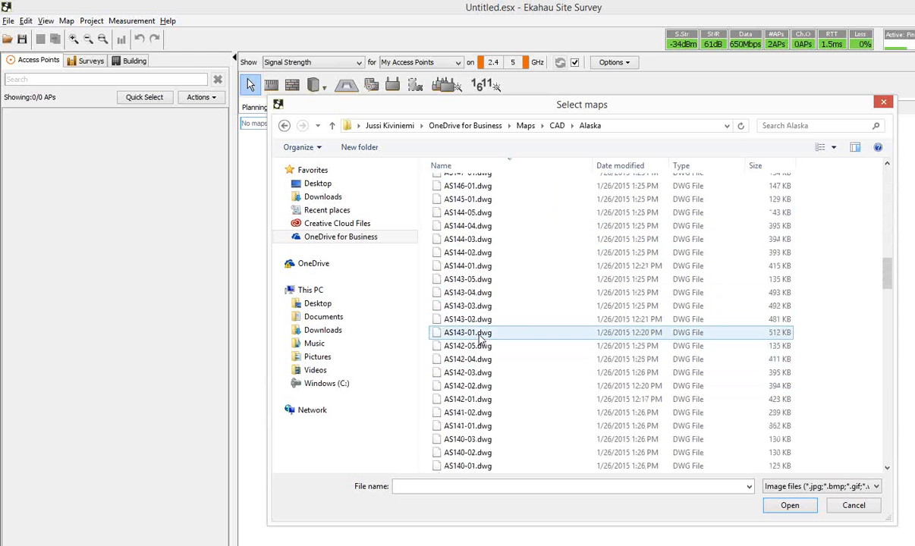
pyautogui.doubleClick(480, 335)
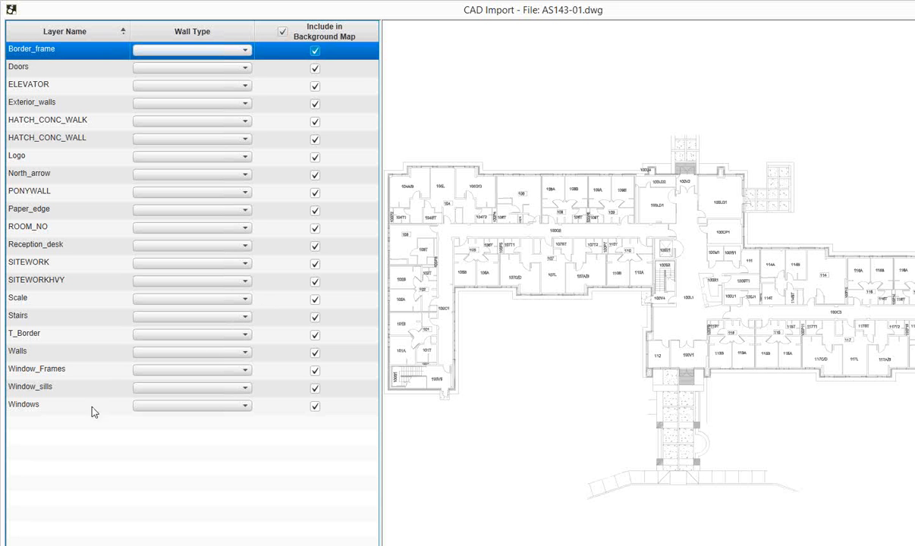
# - Assign the wall type Wall, Dry (3dB) to the Walls layer of the CAD import
pyautogui.click(76, 353)
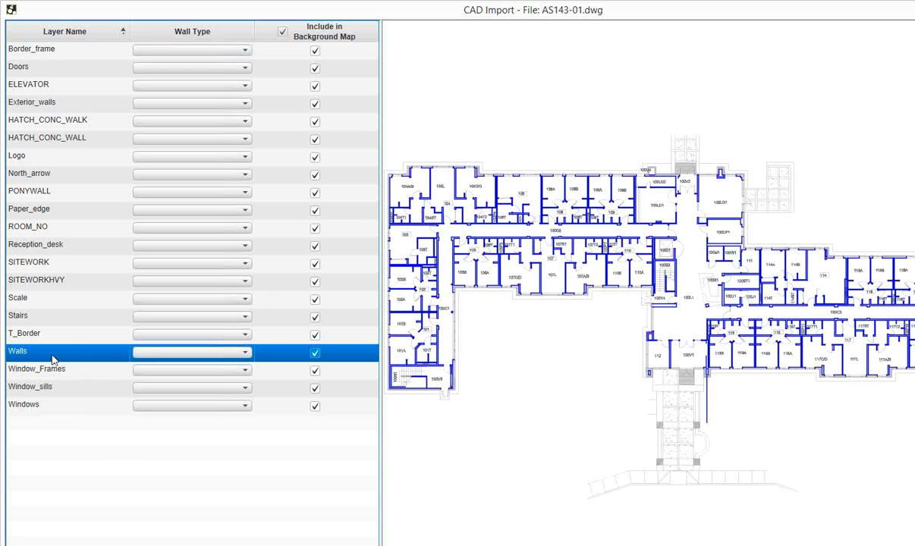
pyautogui.click(245, 352)
pyautogui.moveTo(275, 390); pyautogui.dragTo(274, 474)
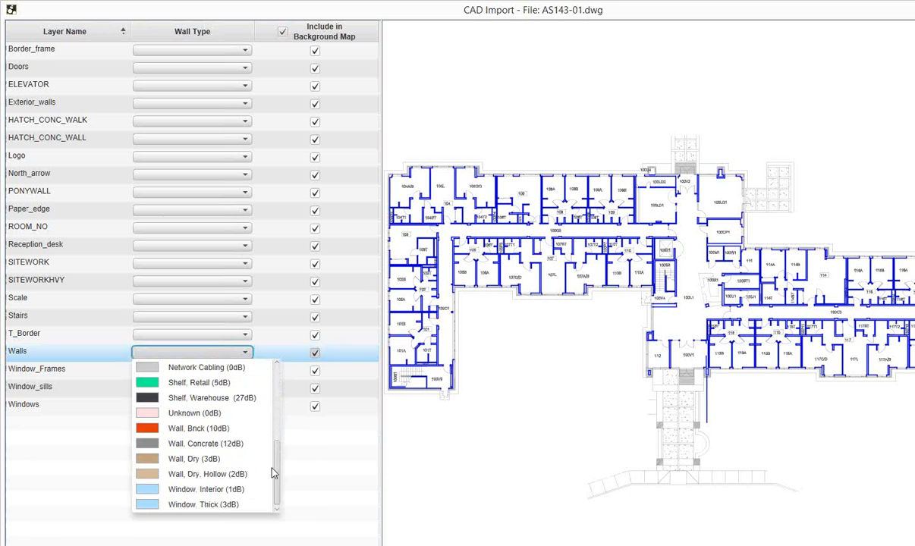
pyautogui.click(221, 461)
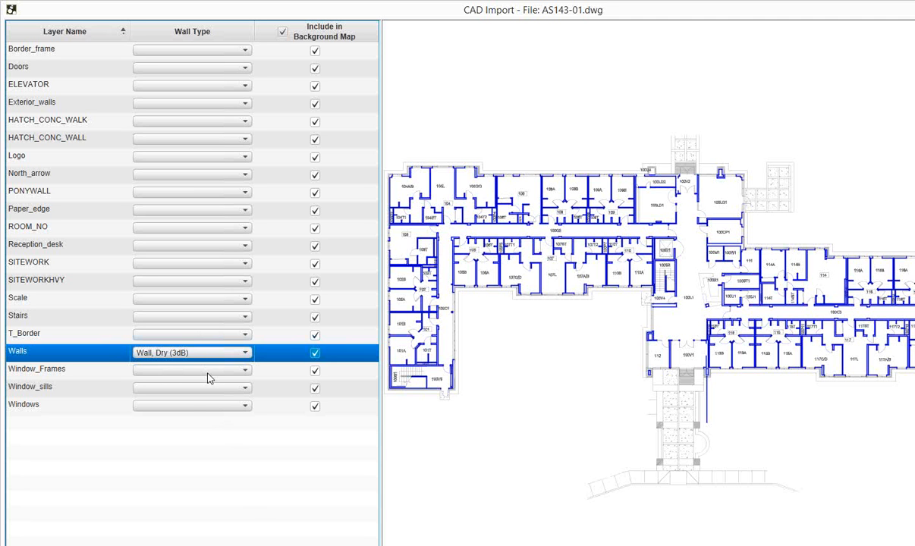
# - Assign the wall type Wall, Brick (10dB) to the Exterior_walls layer
pyautogui.click(74, 107)
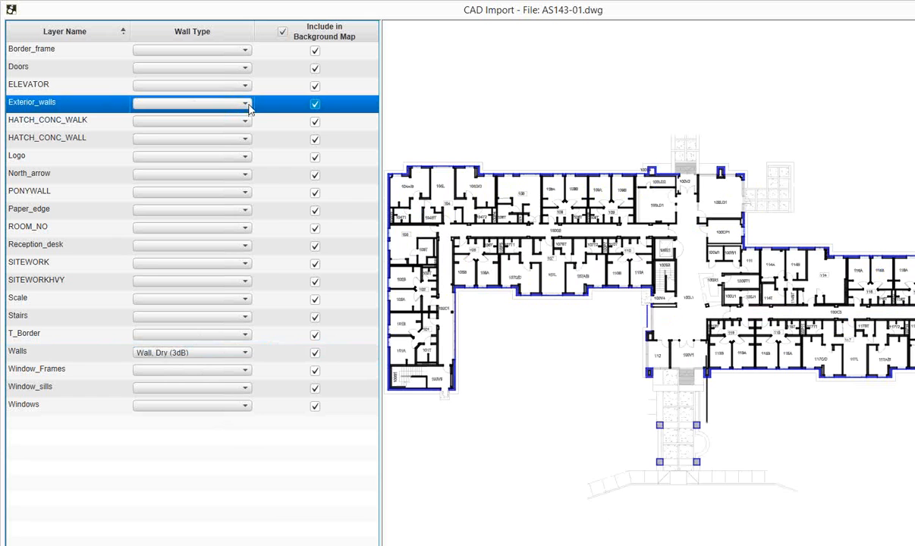
pyautogui.click(248, 107)
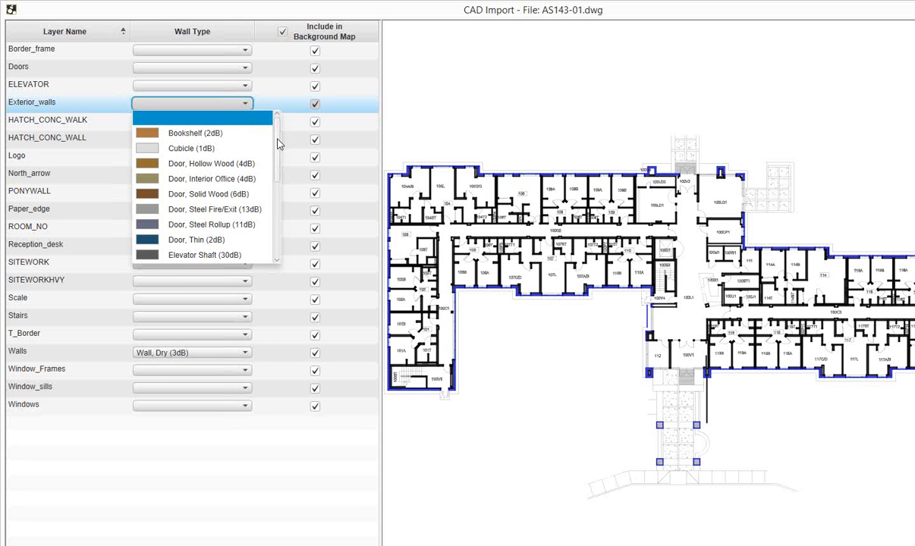
pyautogui.moveTo(278, 144); pyautogui.dragTo(276, 231)
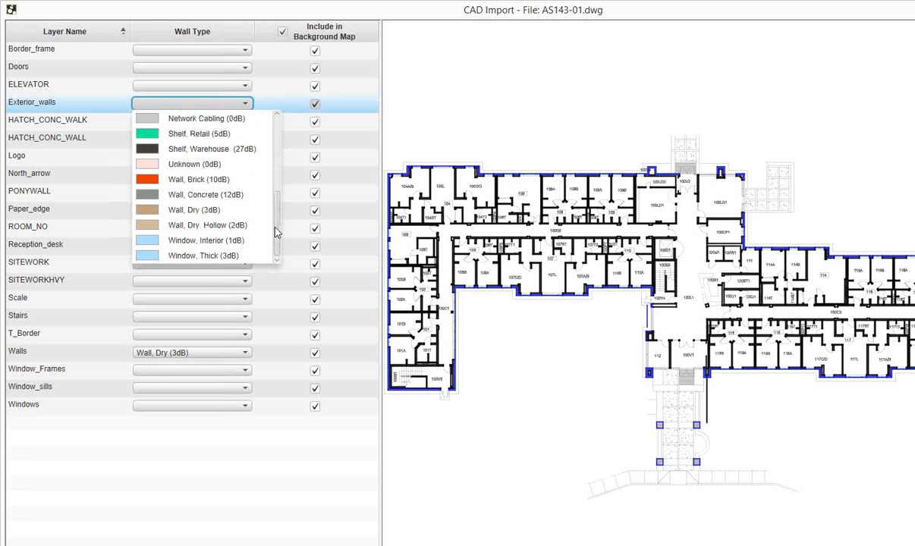
pyautogui.click(226, 182)
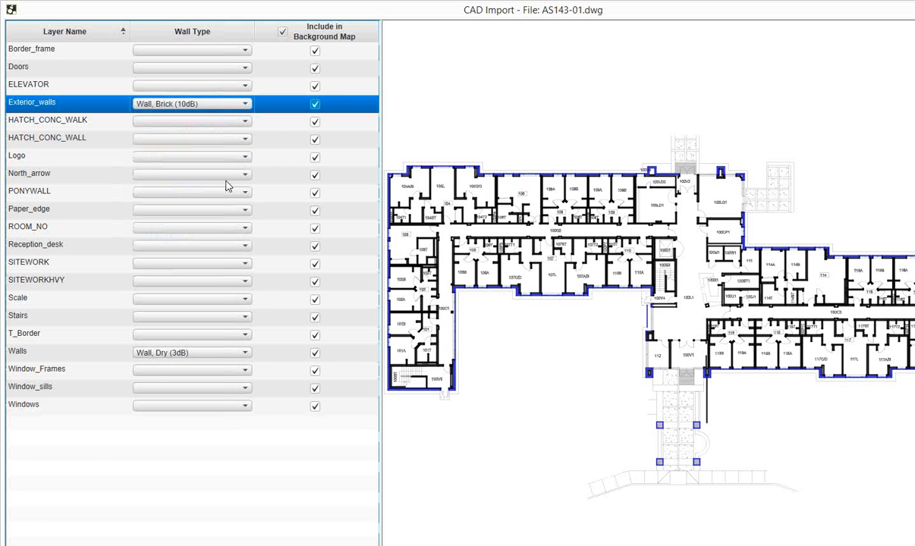
# - Preview the Windows layer, and assign the wall type Window, Interior (1dB) to the Window_sills layer
pyautogui.click(67, 403)
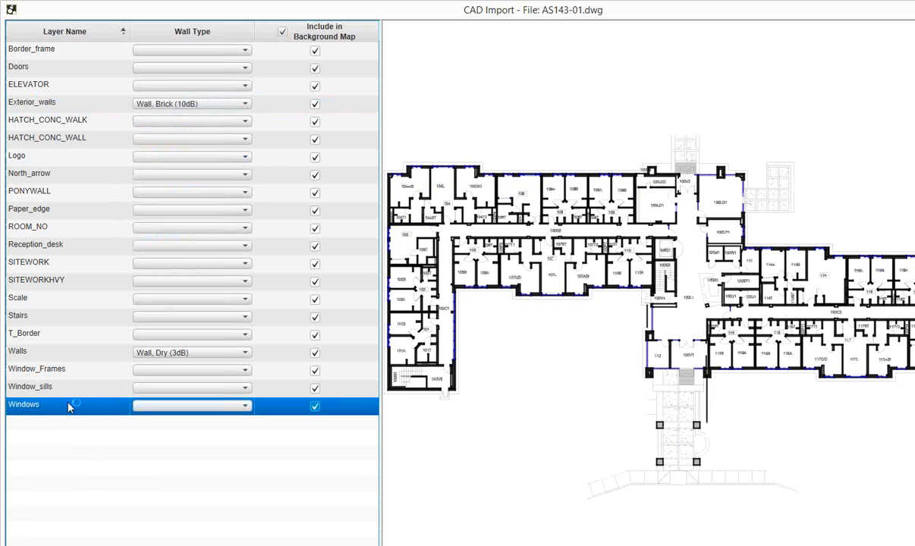
pyautogui.click(66, 383)
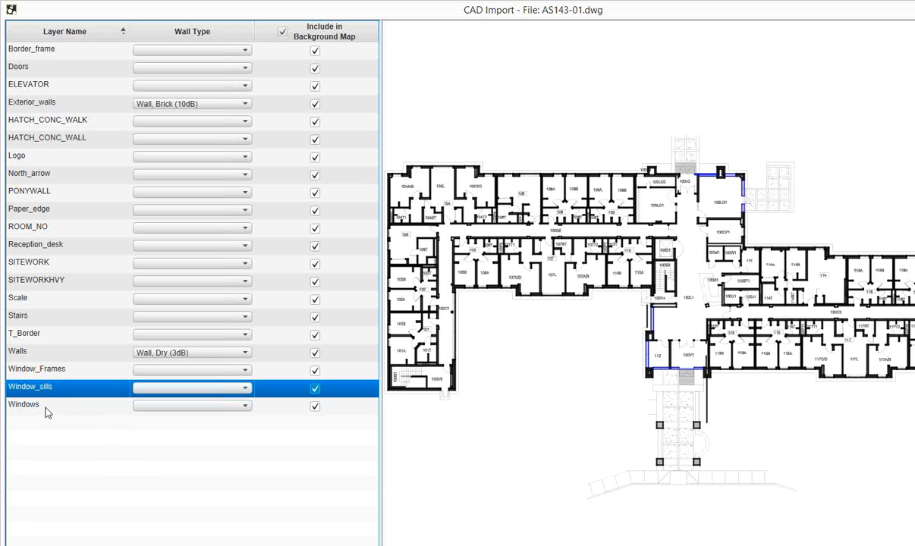
pyautogui.click(245, 388)
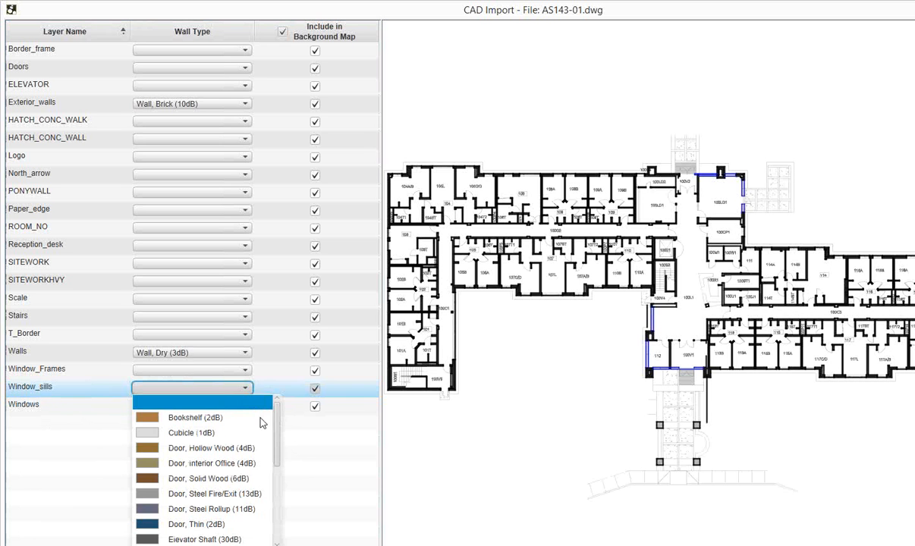
pyautogui.scroll(-4, 265, 462)
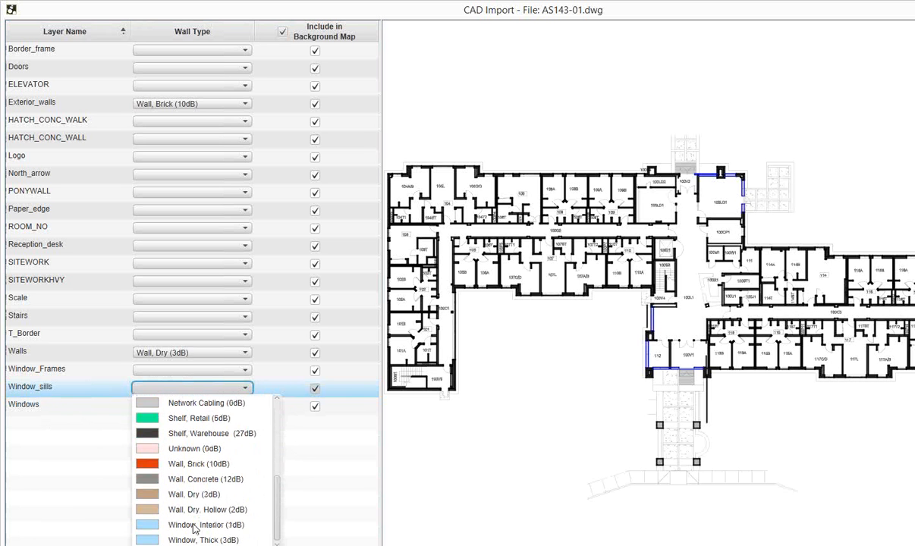
pyautogui.click(200, 525)
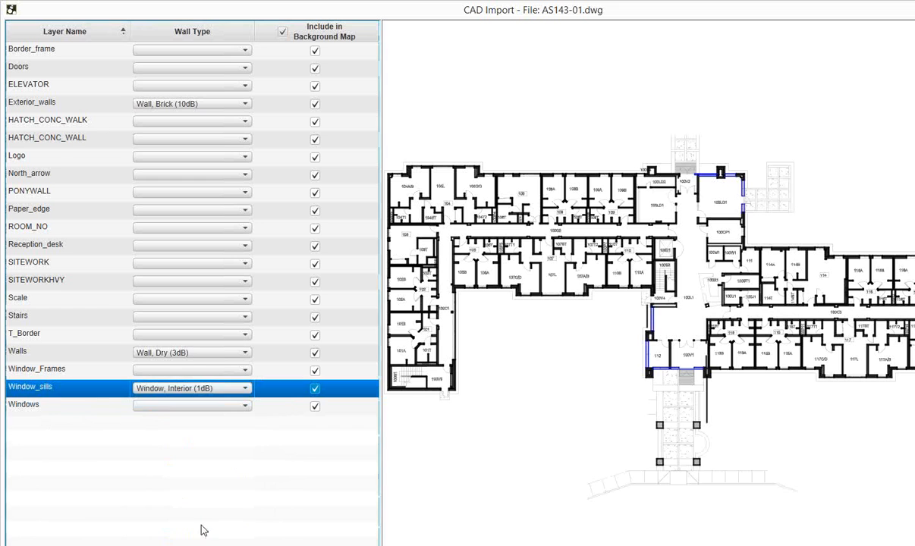
# - Inspect the door symbols in the floor plan preview and assign Door, Hollow Wood (4dB) to the Doors layer
pyautogui.click(53, 69)
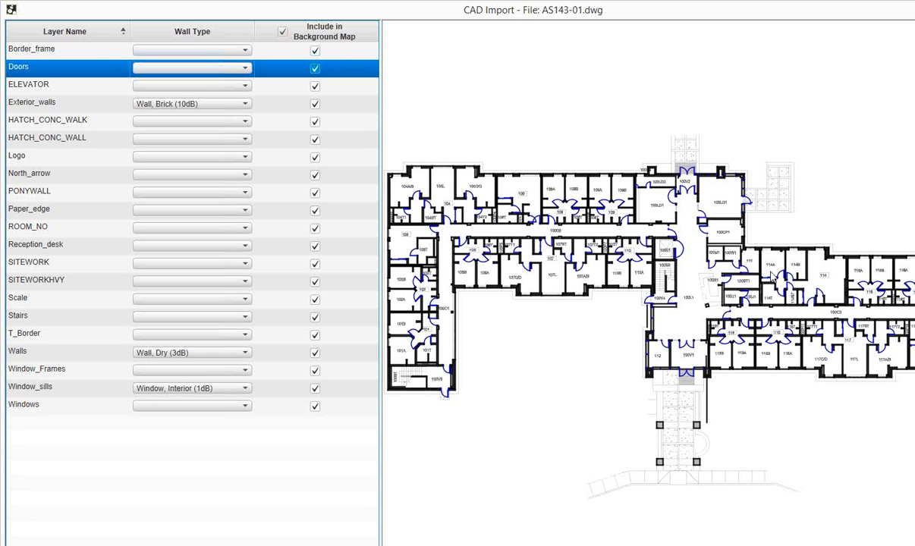
pyautogui.scroll(1, 773, 276)
pyautogui.scroll(5, 774, 276)
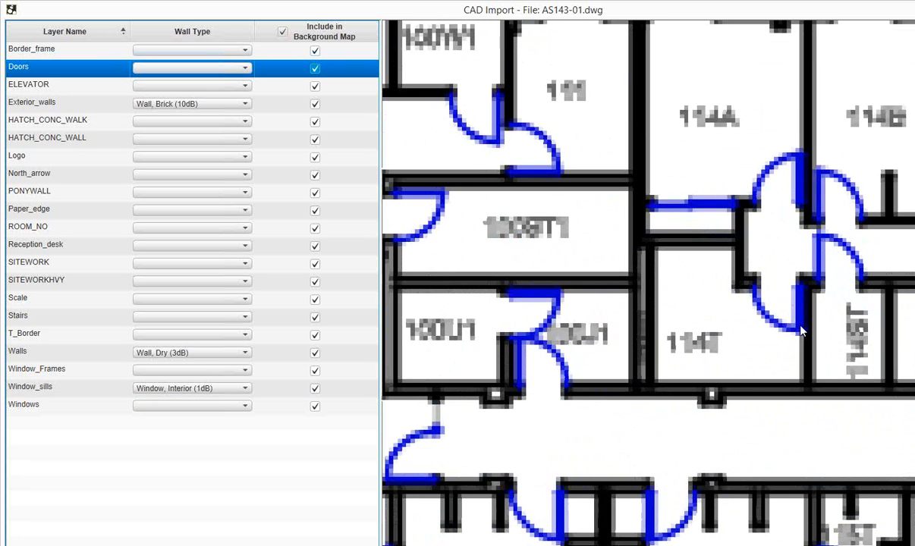
pyautogui.scroll(1, 802, 331)
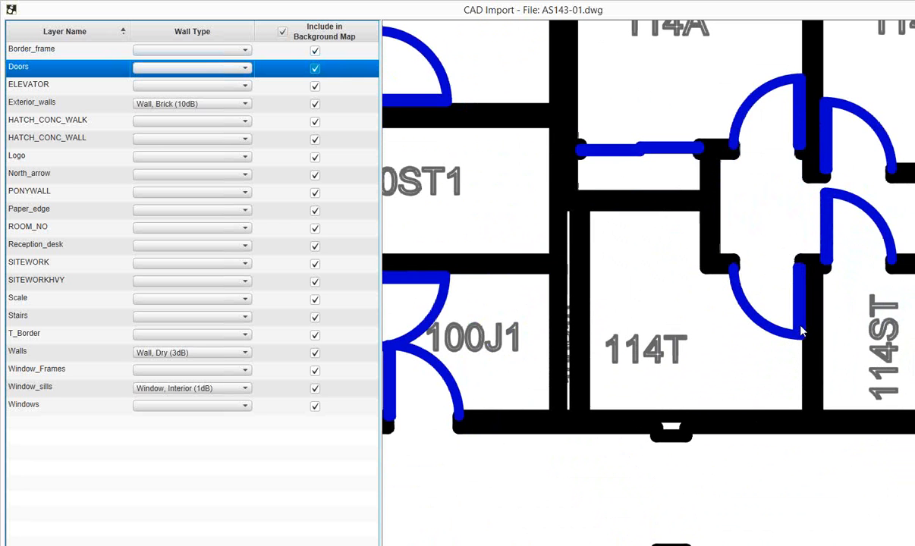
pyautogui.click(199, 69)
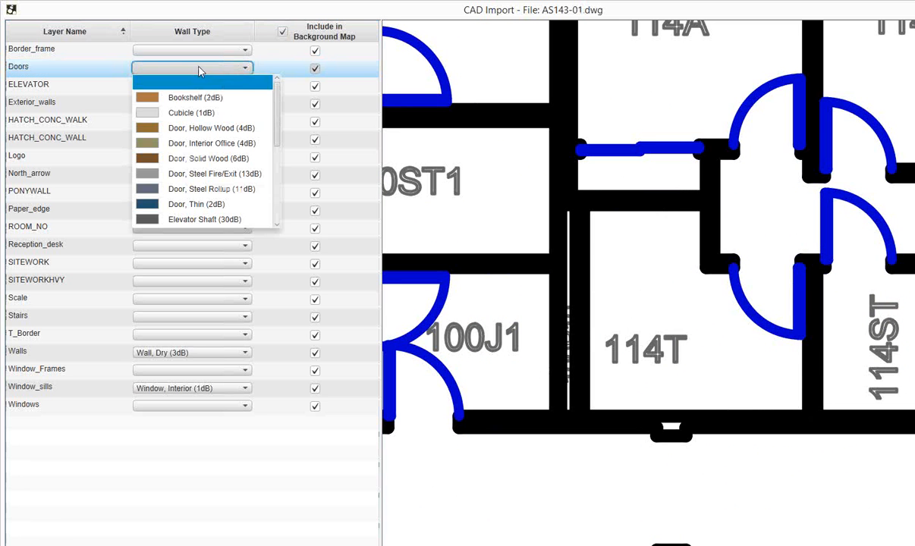
pyautogui.scroll(-2, 277, 131)
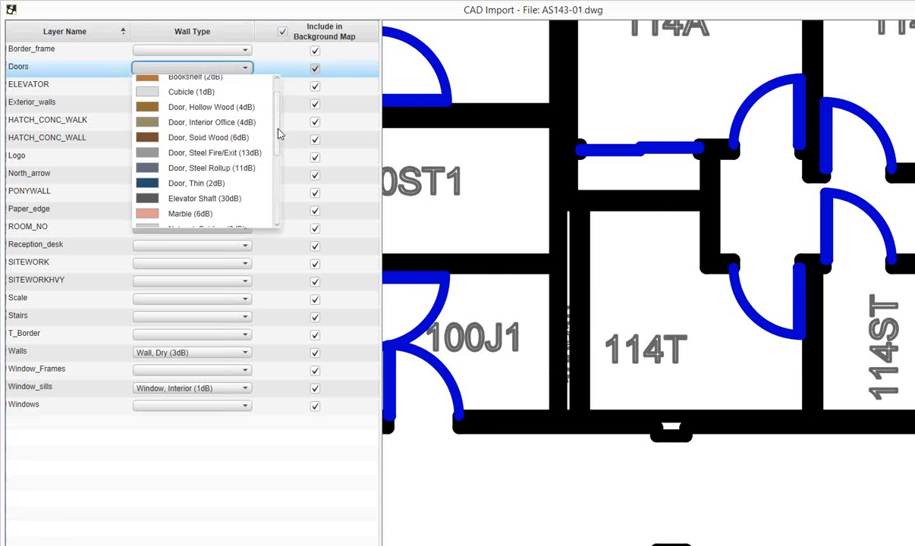
pyautogui.click(245, 113)
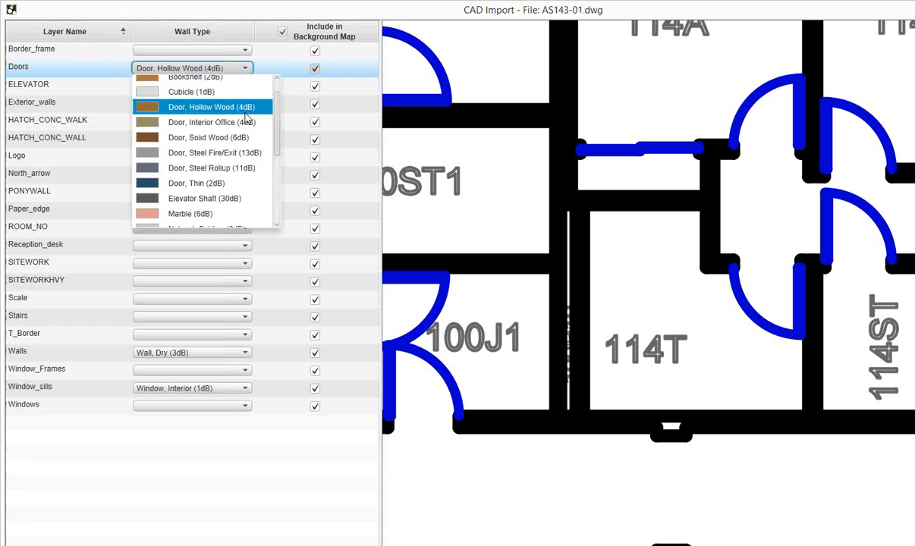
pyautogui.click(245, 114)
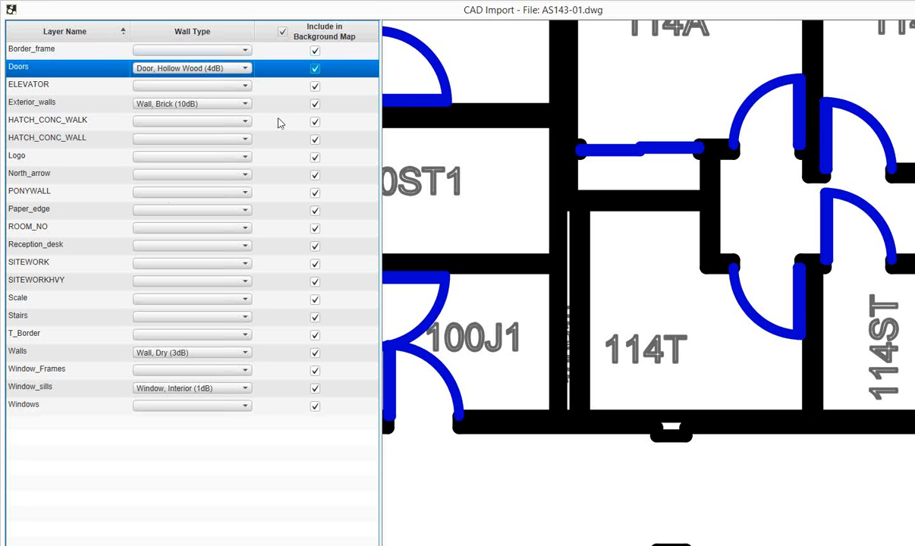
# - Assign the wall type Elevator Shaft (30dB) to the ELEVATOR layer
pyautogui.click(66, 85)
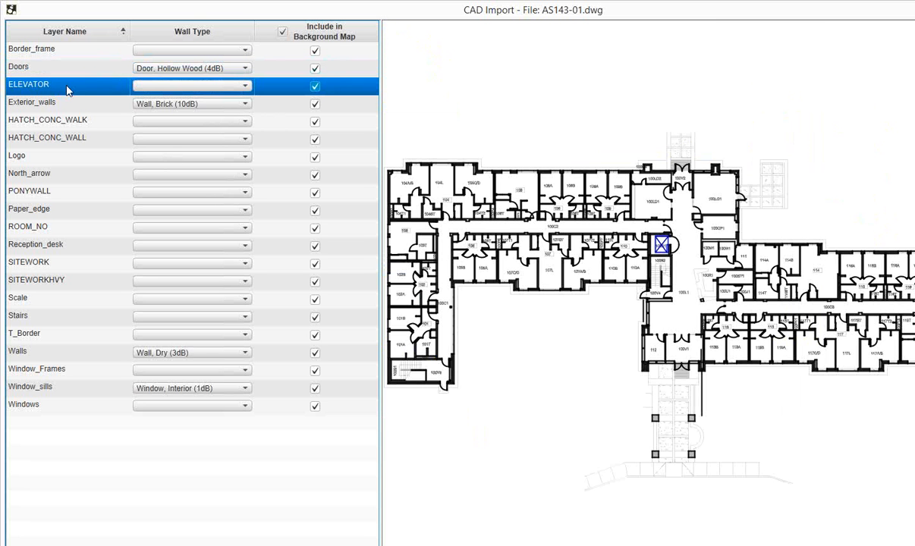
pyautogui.click(245, 86)
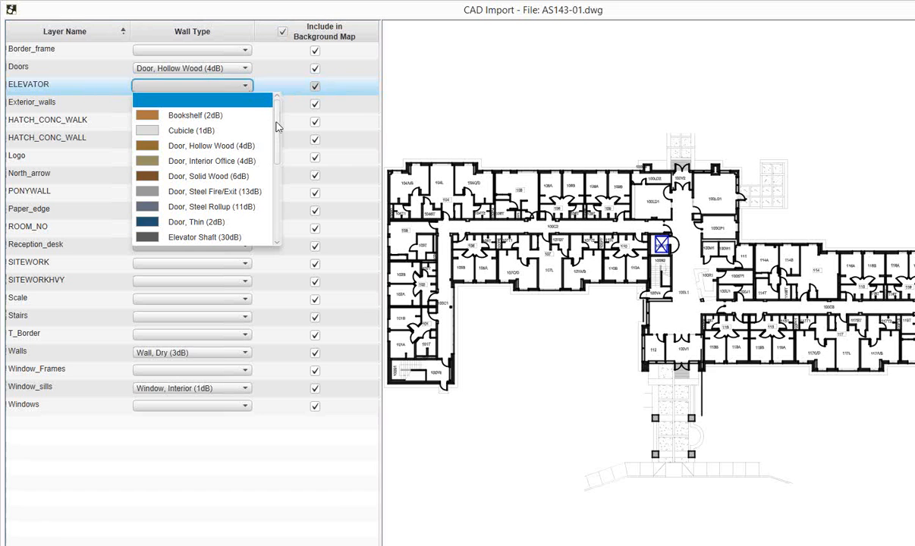
pyautogui.scroll(-2, 278, 125)
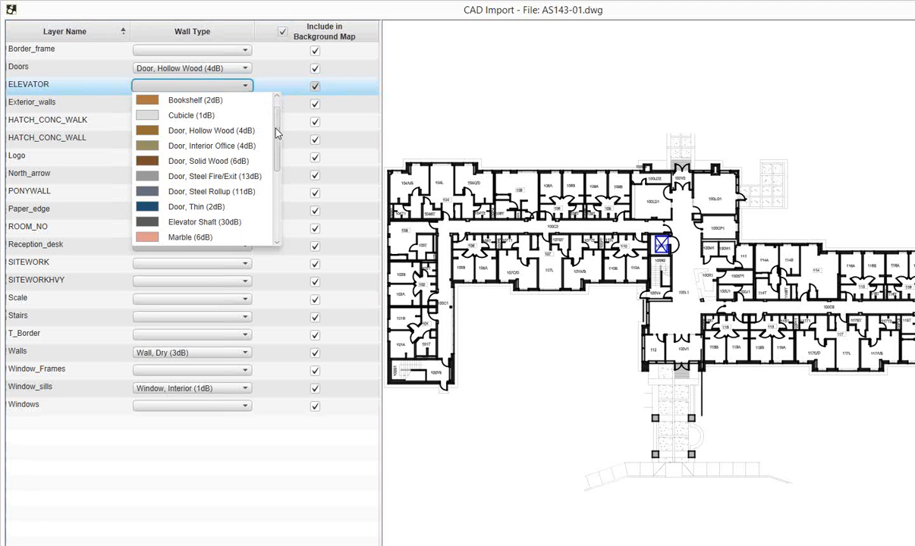
pyautogui.click(219, 198)
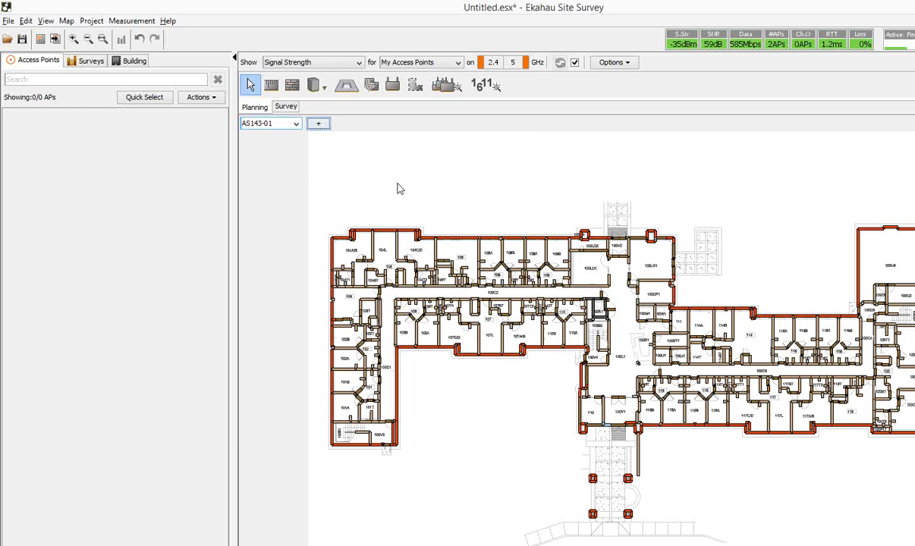
# - Select the walls in the eastern wing of the imported AS143-01 floor plan with a selection box
pyautogui.click(253, 86)
pyautogui.moveTo(809, 194); pyautogui.dragTo(914, 410)
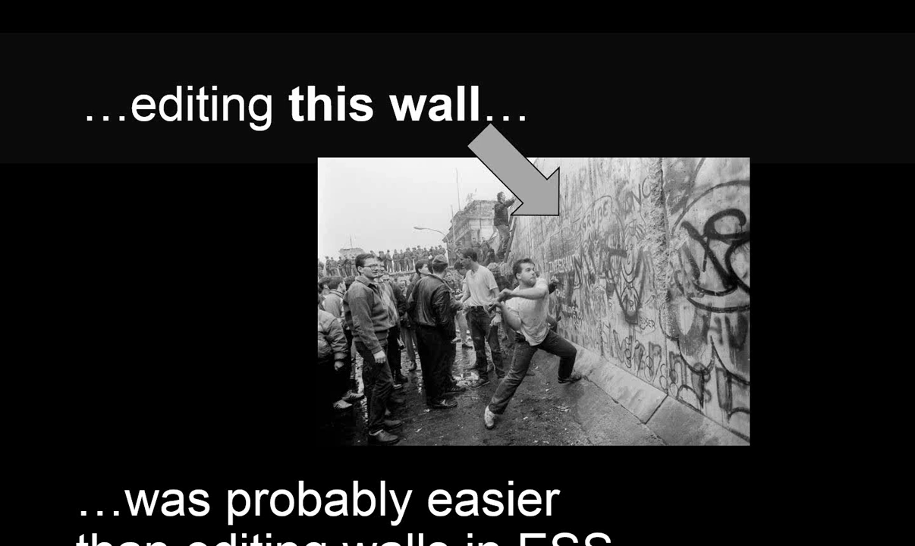
pyautogui.press('Right')
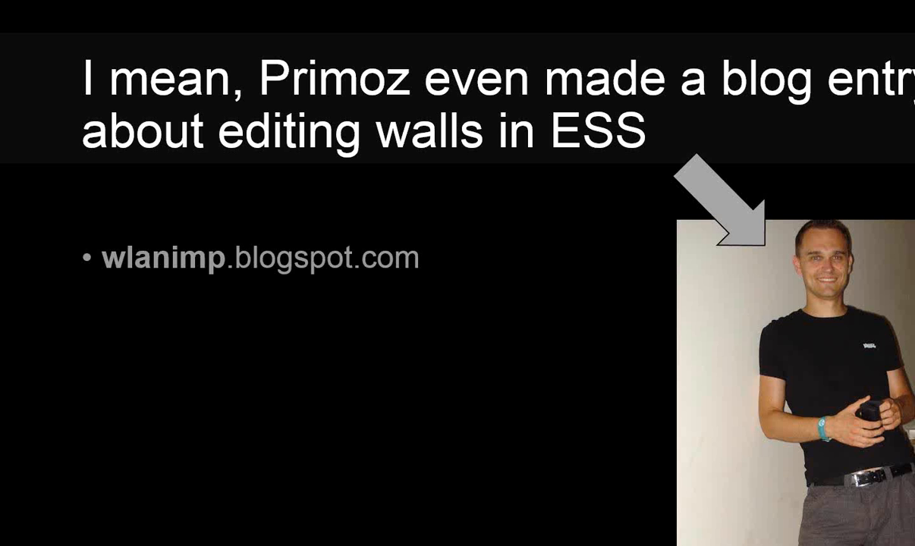
pyautogui.press('Right')
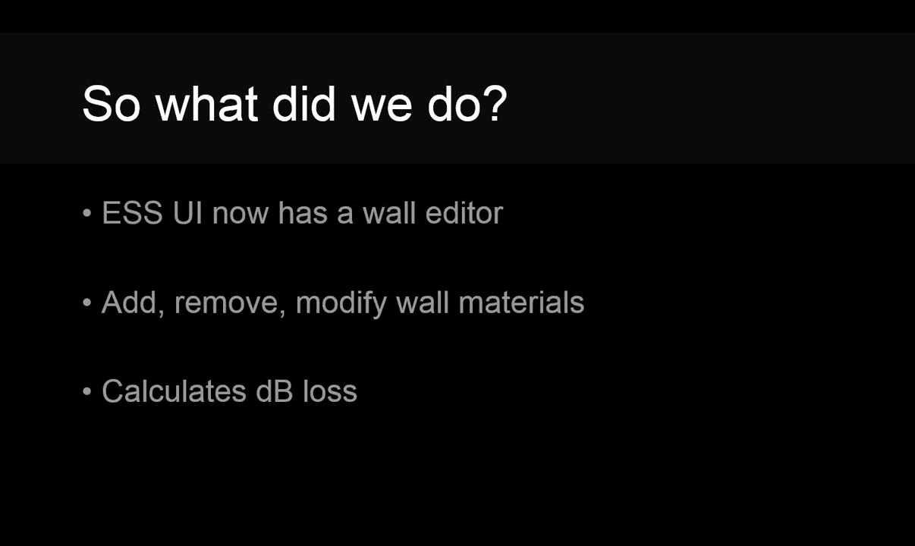
# - Switch to Ekahau Site Survey, look through the wall types, and open the editor for the Wall, Dry type
pyautogui.hotkey('alt', 'Tab')
pyautogui.hotkey('alt', 'Tab')
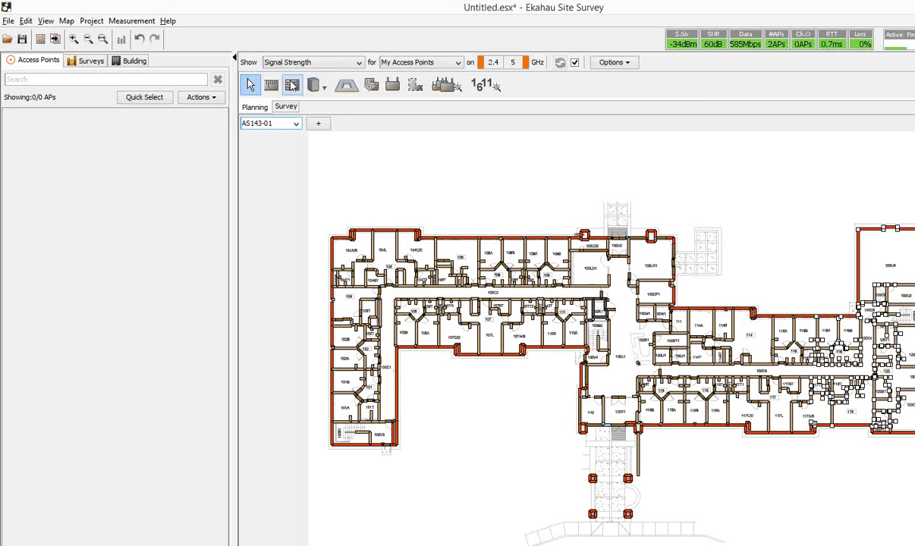
pyautogui.click(292, 85)
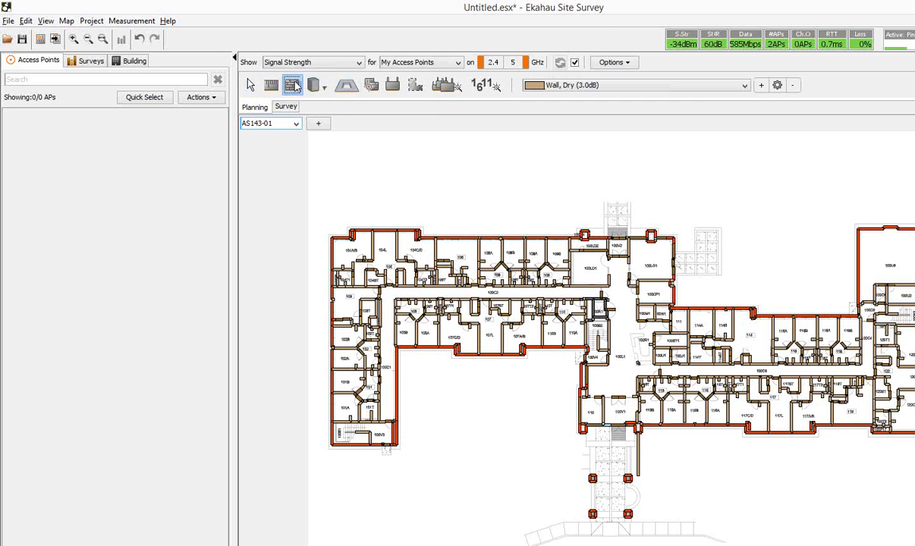
pyautogui.click(714, 89)
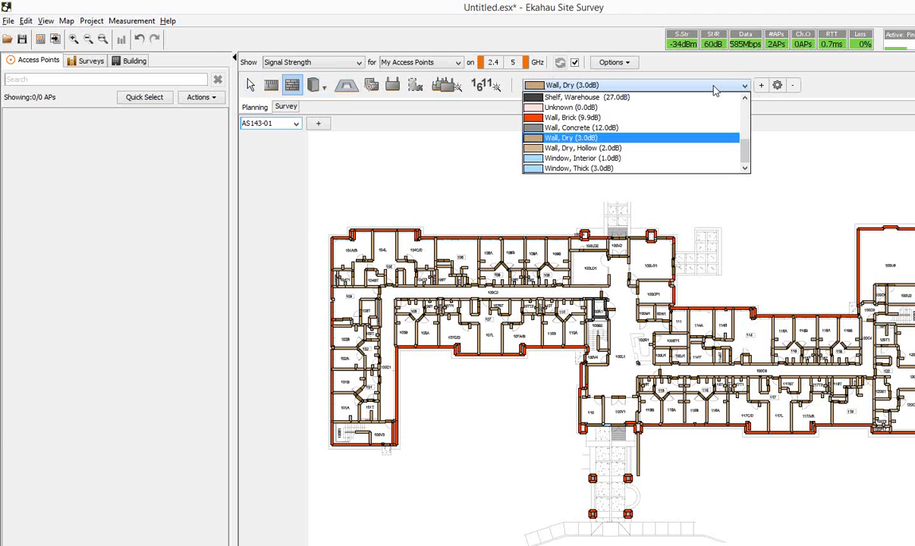
pyautogui.click(775, 94)
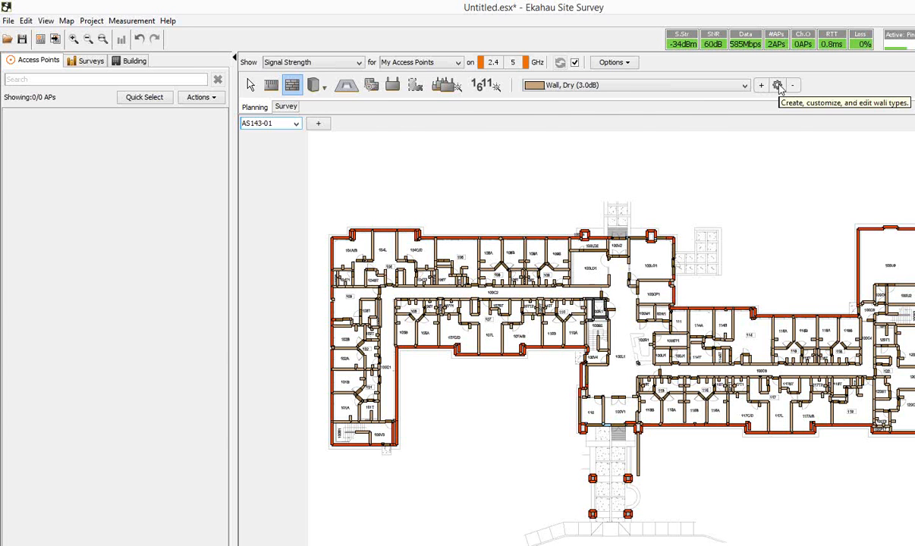
pyautogui.click(778, 86)
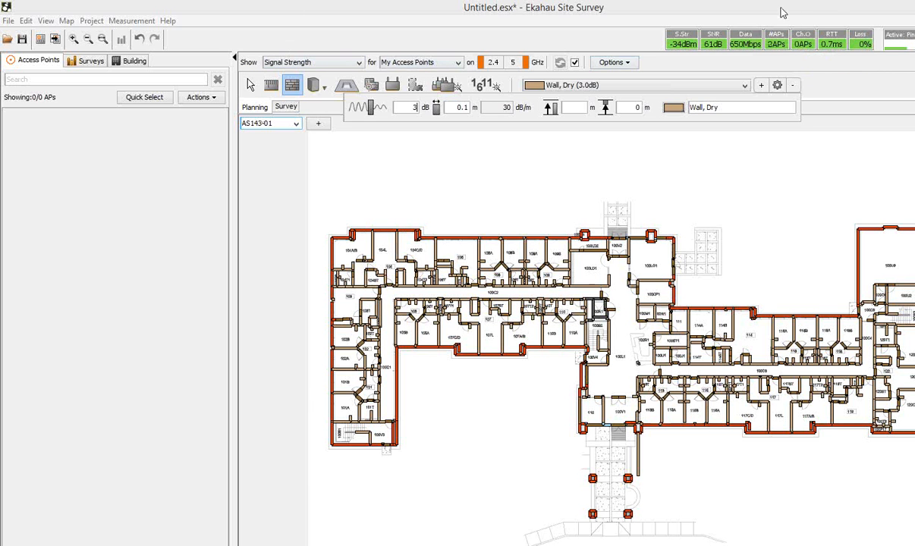
# - Move and resize the Ekahau Site Survey window so the whole floor plan and the full set of planning tools fit on screen
pyautogui.moveTo(778, 12); pyautogui.dragTo(366, 16)
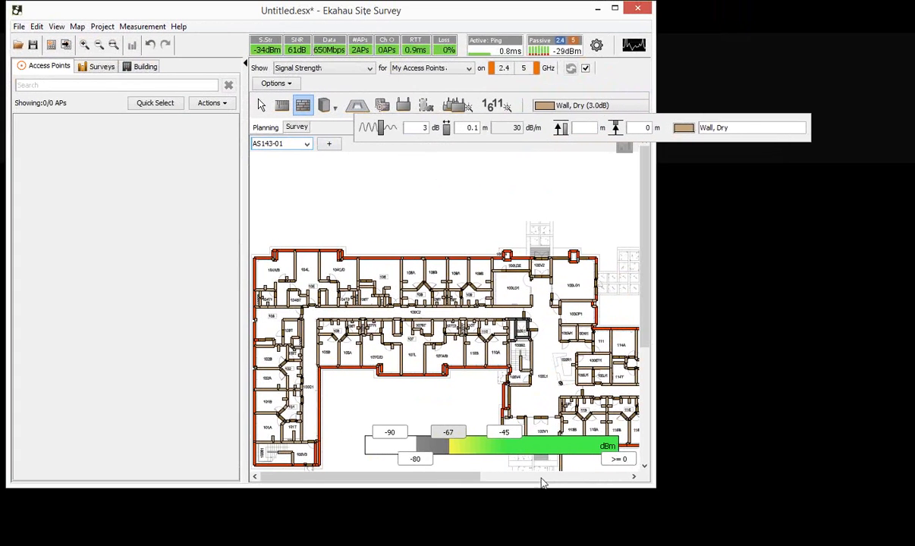
pyautogui.click(652, 490)
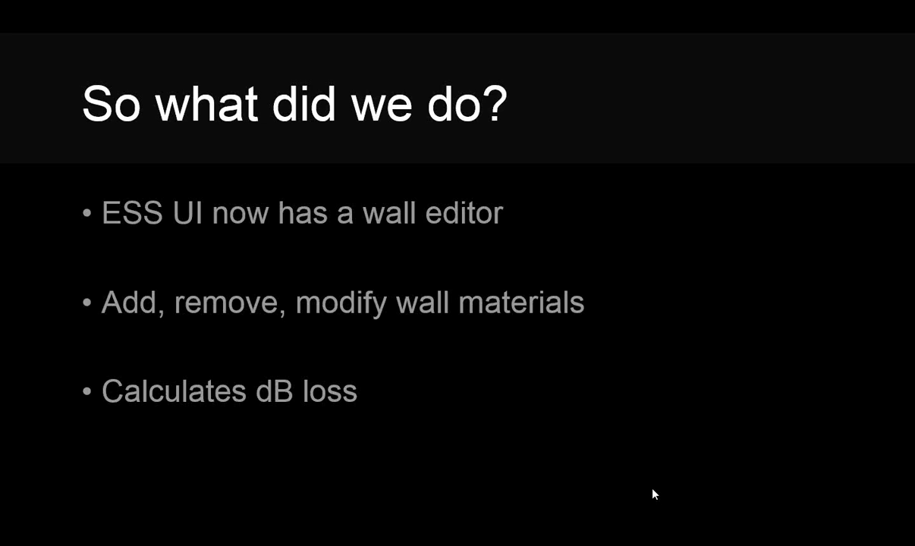
pyautogui.hotkey('alt', 'Tab')
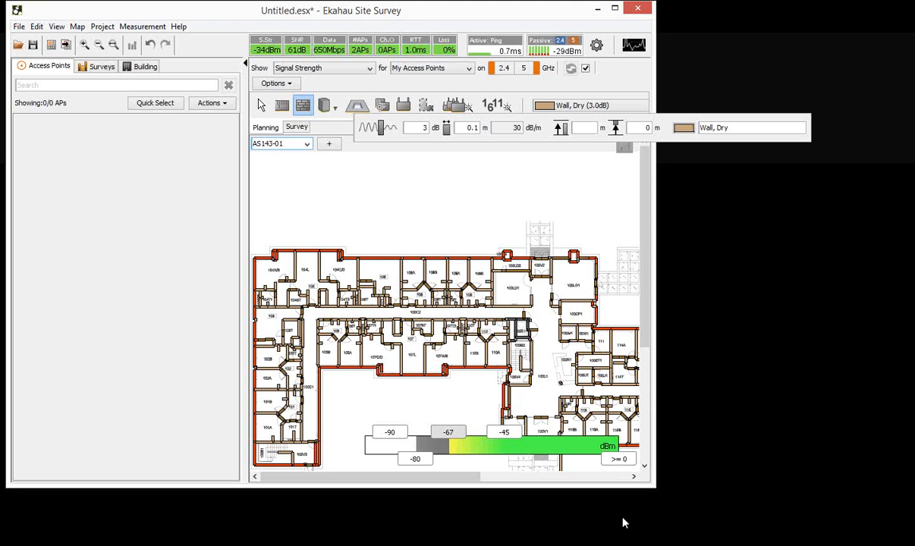
pyautogui.moveTo(650, 497); pyautogui.dragTo(907, 533)
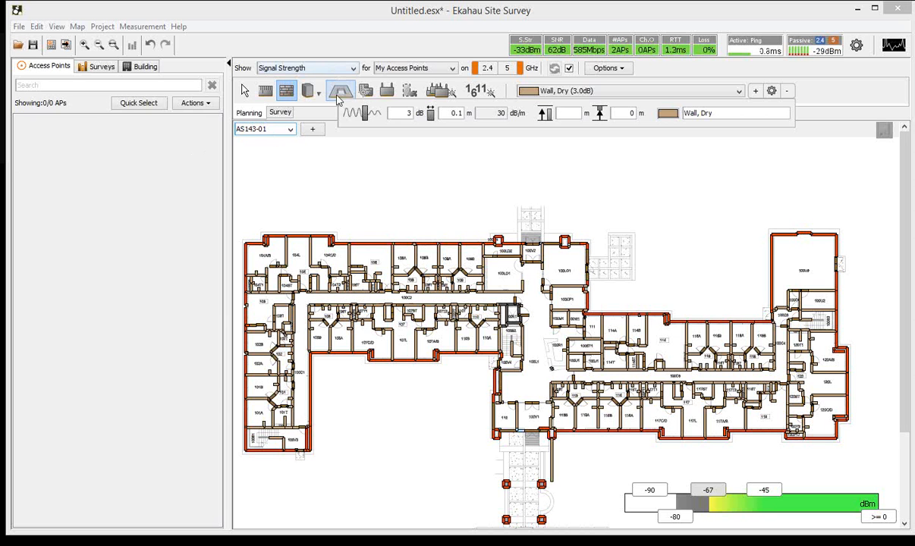
# - Look through the predefined attenuation area types available for planning
pyautogui.click(311, 95)
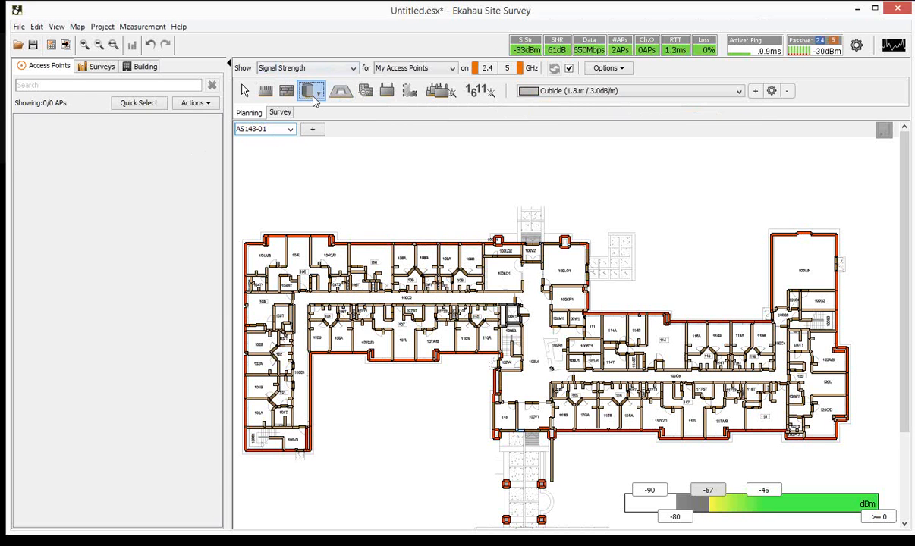
pyautogui.click(582, 91)
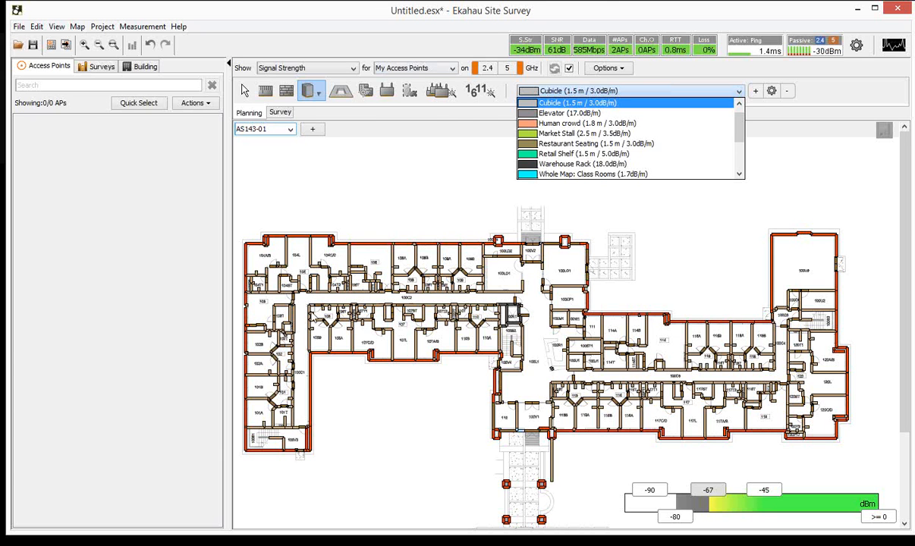
pyautogui.click(574, 12)
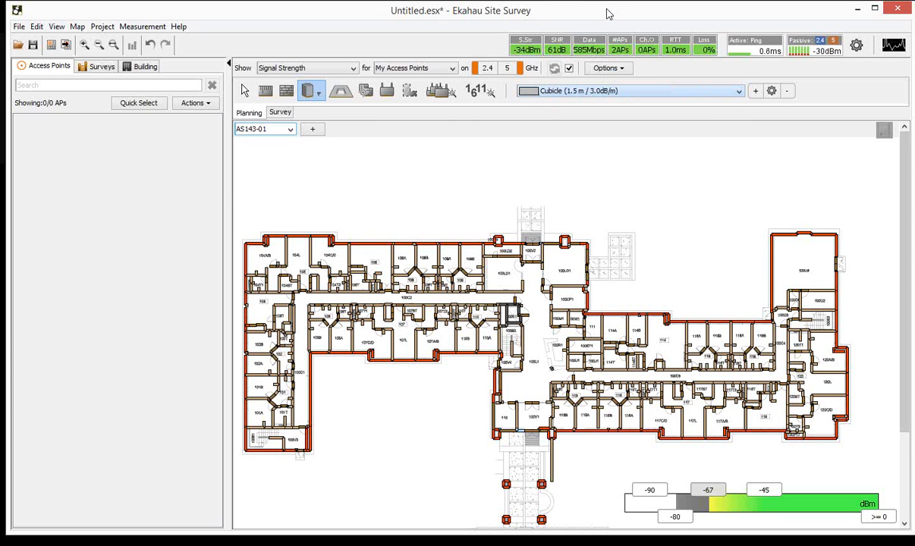
# - Place a simulated Cisco AP3700i access point in the central lobby of the AS143-01 floor plan
pyautogui.click(388, 91)
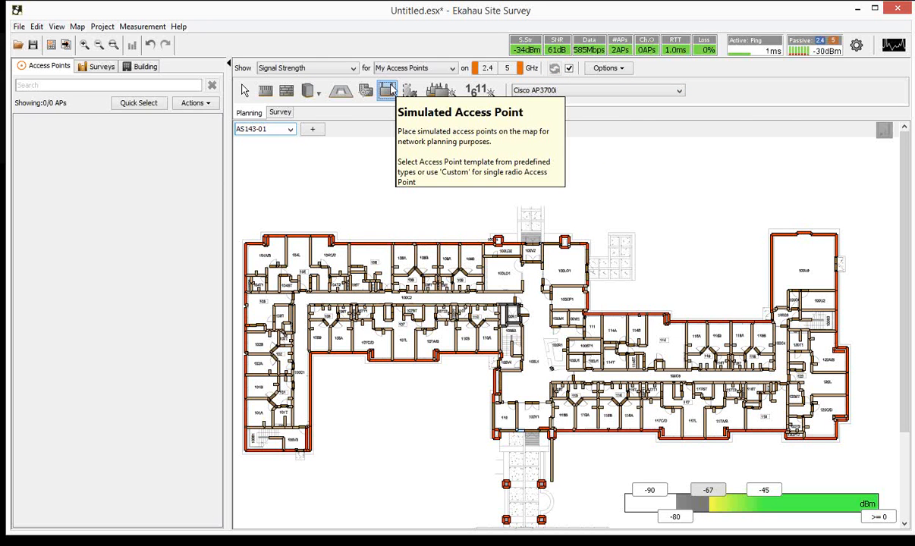
pyautogui.click(546, 93)
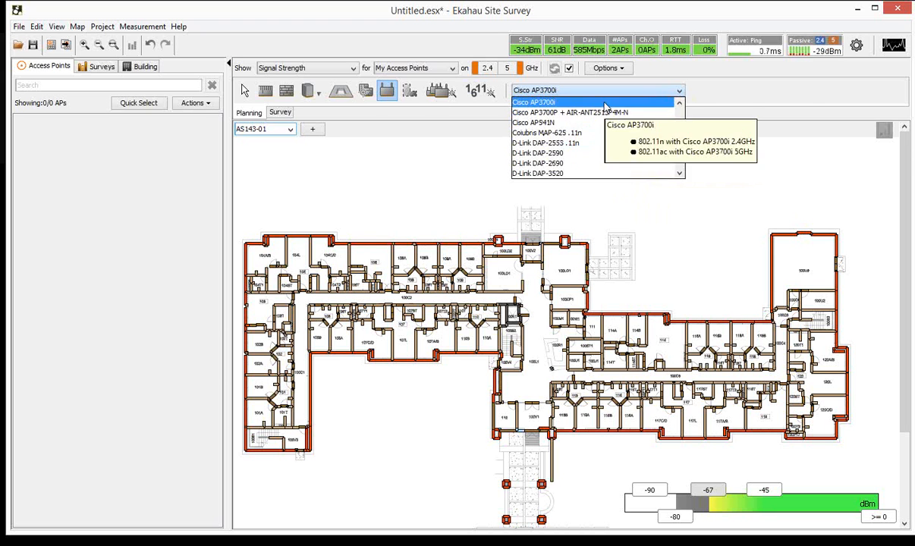
pyautogui.click(604, 104)
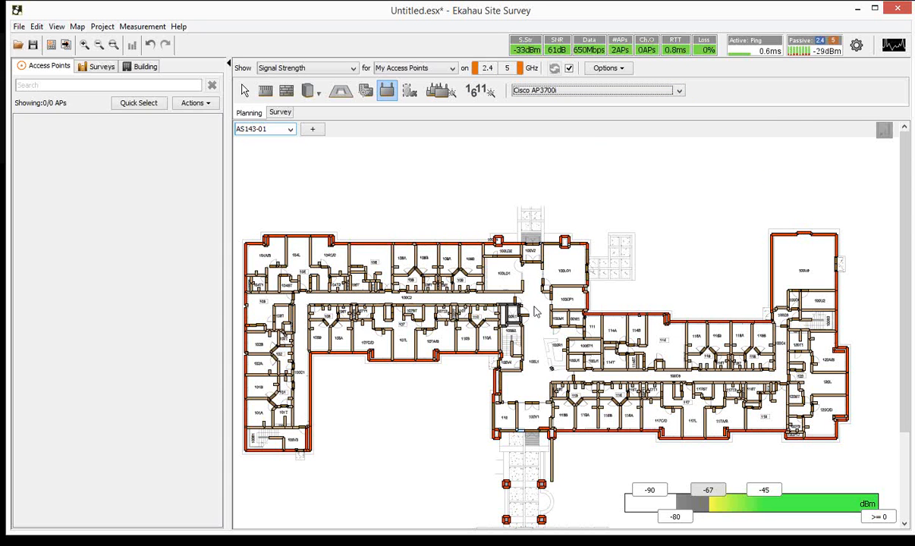
pyautogui.click(535, 314)
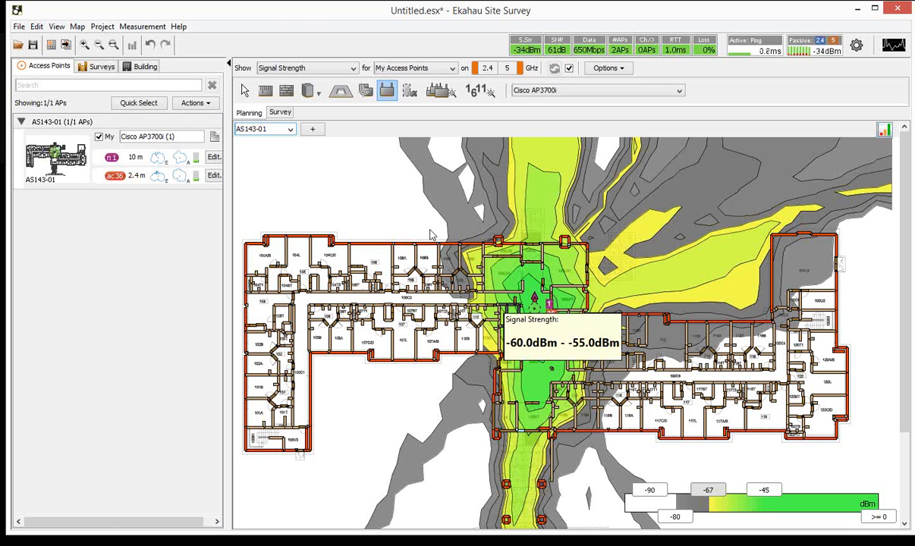
# - Move the access point slightly north so it lines up with the west wing's corridor
pyautogui.click(243, 90)
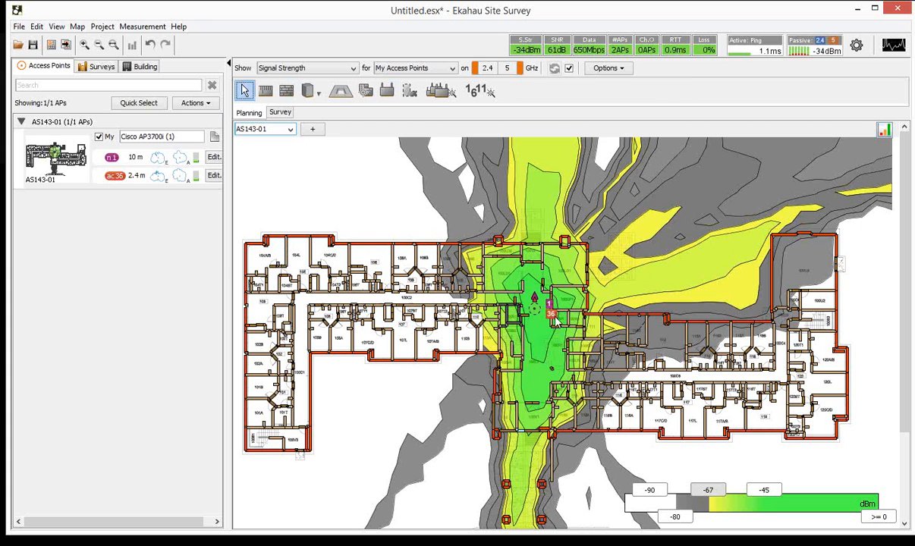
pyautogui.moveTo(534, 312)
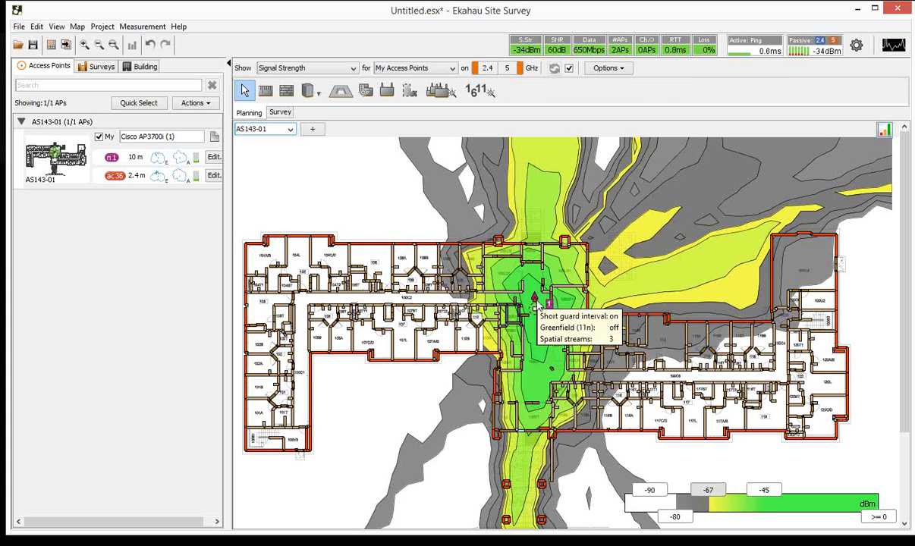
pyautogui.moveTo(535, 310); pyautogui.dragTo(537, 303)
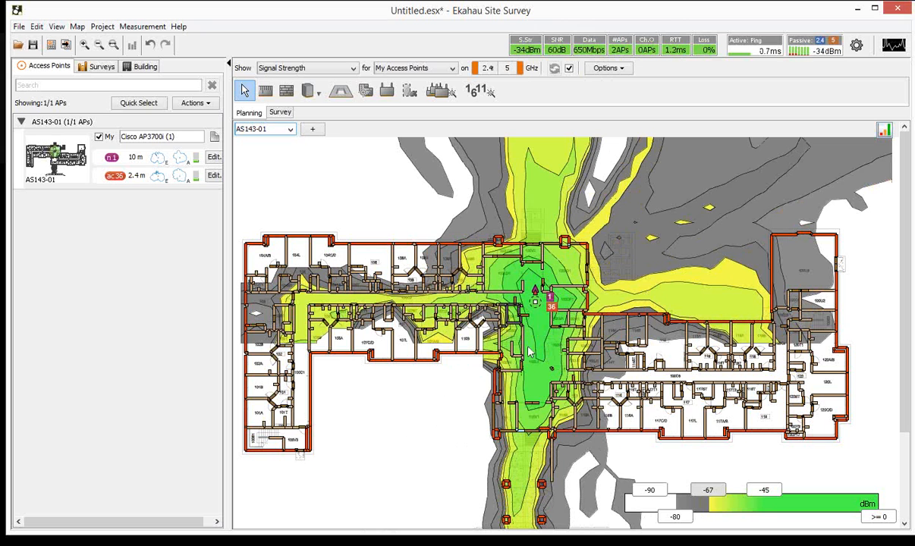
# - Remove the -90 and -45 dBm markers from the signal strength legend
pyautogui.rightClick(719, 508)
pyautogui.click(731, 516)
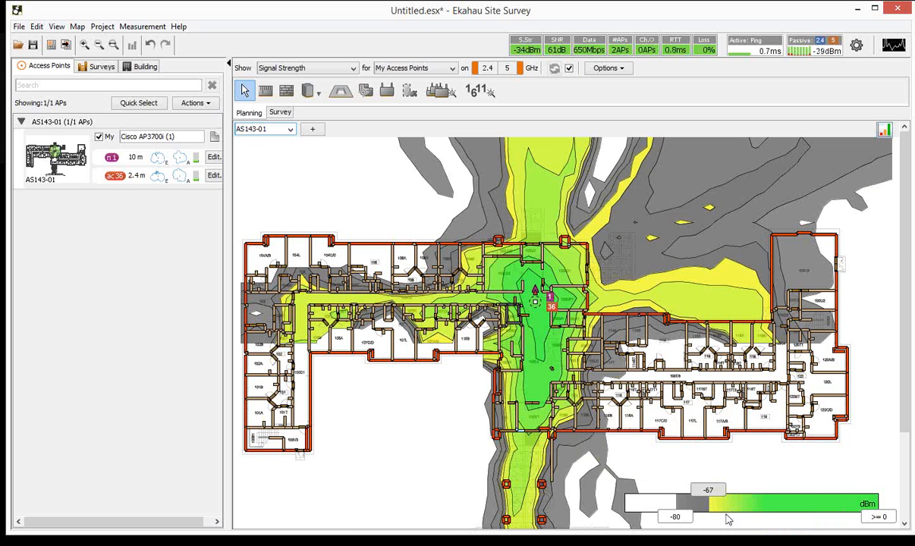
pyautogui.moveTo(504, 353)
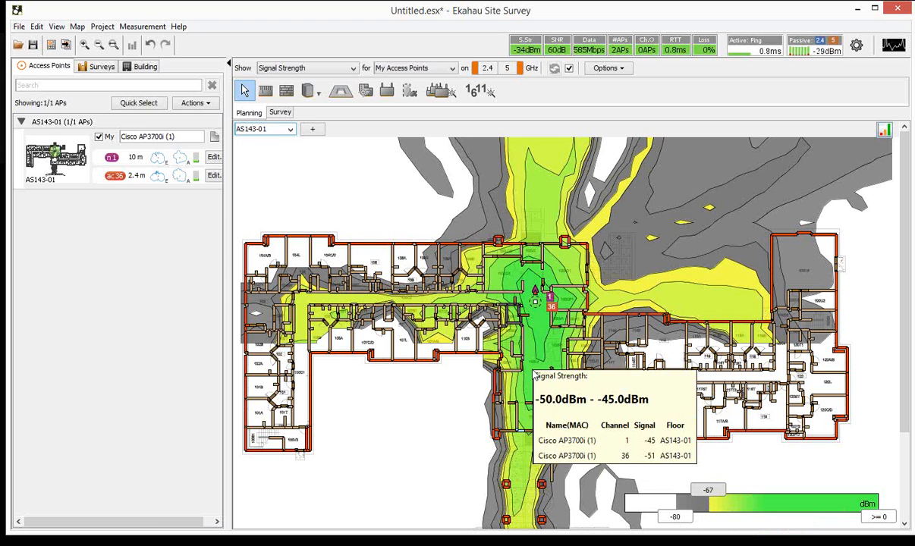
pyautogui.moveTo(427, 226)
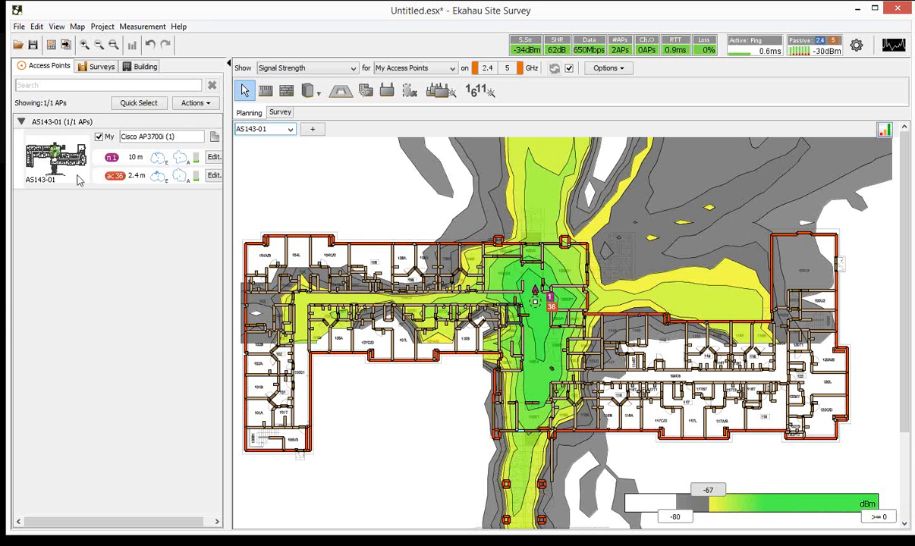
# - Place two more Cisco AP3700i access points, one along the east wing's corridor and one at its far eastern end
pyautogui.click(387, 90)
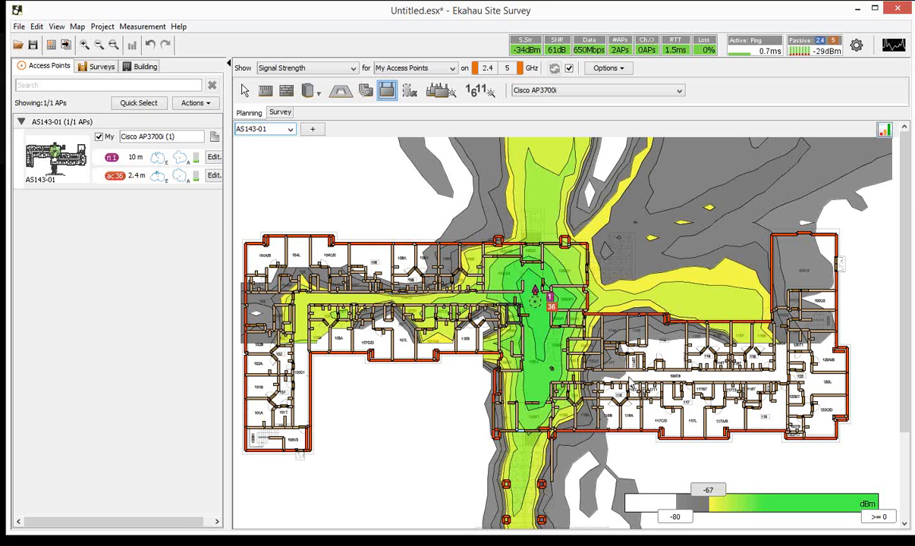
pyautogui.click(628, 371)
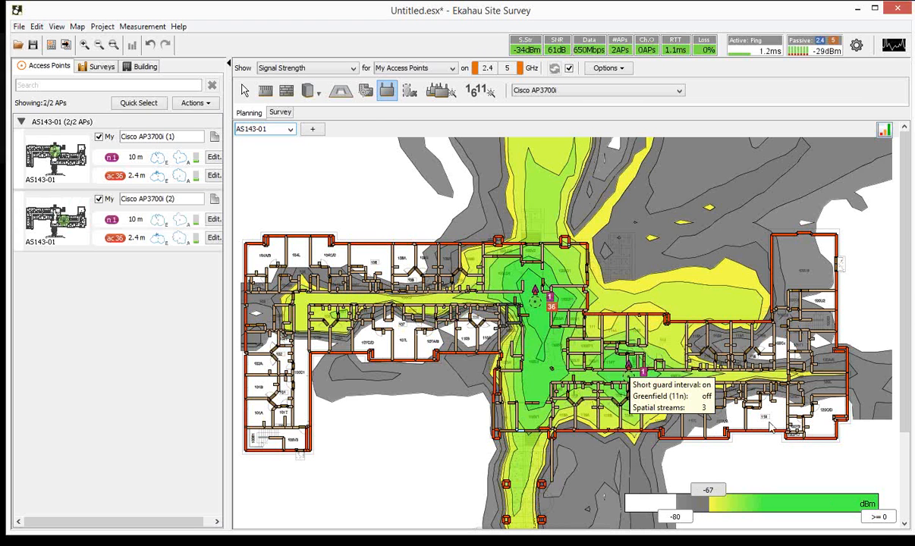
pyautogui.click(756, 337)
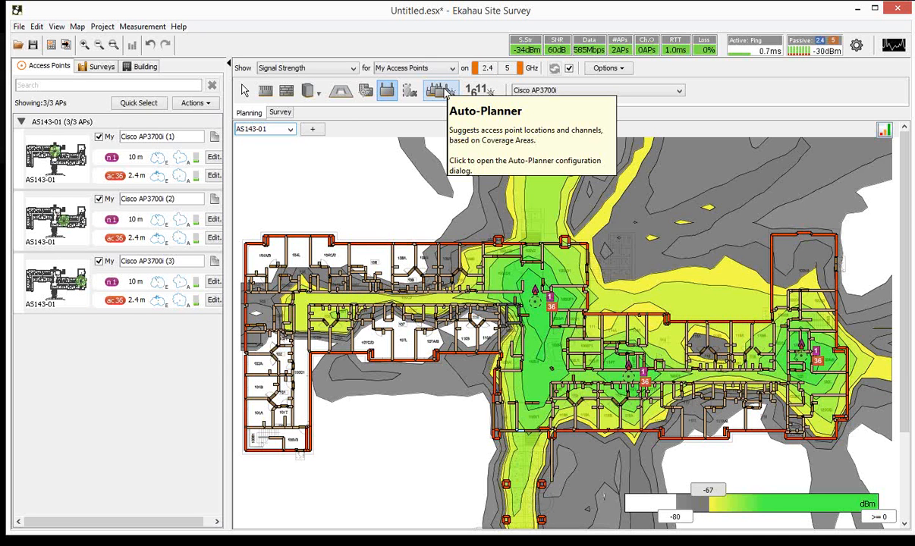
# - Draw a coverage area around the building's outer walls on the floor plan
pyautogui.click(411, 91)
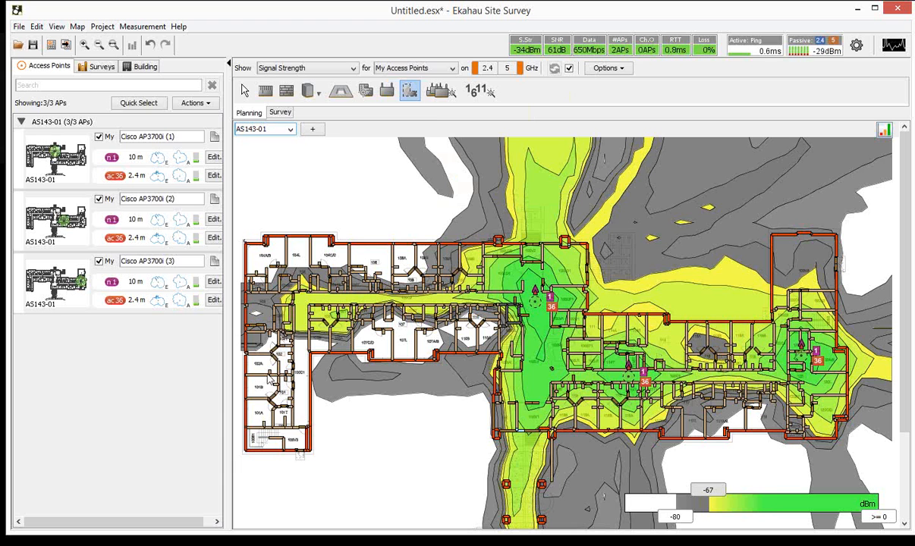
pyautogui.moveTo(235, 236)
pyautogui.mouseDown()
pyautogui.moveTo(240, 472)
pyautogui.moveTo(242, 462)
pyautogui.moveTo(314, 462)
pyautogui.moveTo(313, 376)
pyautogui.moveTo(463, 372)
pyautogui.moveTo(489, 440)
pyautogui.moveTo(780, 448)
pyautogui.moveTo(848, 433)
pyautogui.moveTo(842, 320)
pyautogui.moveTo(804, 227)
pyautogui.moveTo(789, 216)
pyautogui.moveTo(736, 216)
pyautogui.moveTo(766, 290)
pyautogui.moveTo(596, 302)
pyautogui.moveTo(591, 241)
pyautogui.mouseUp()
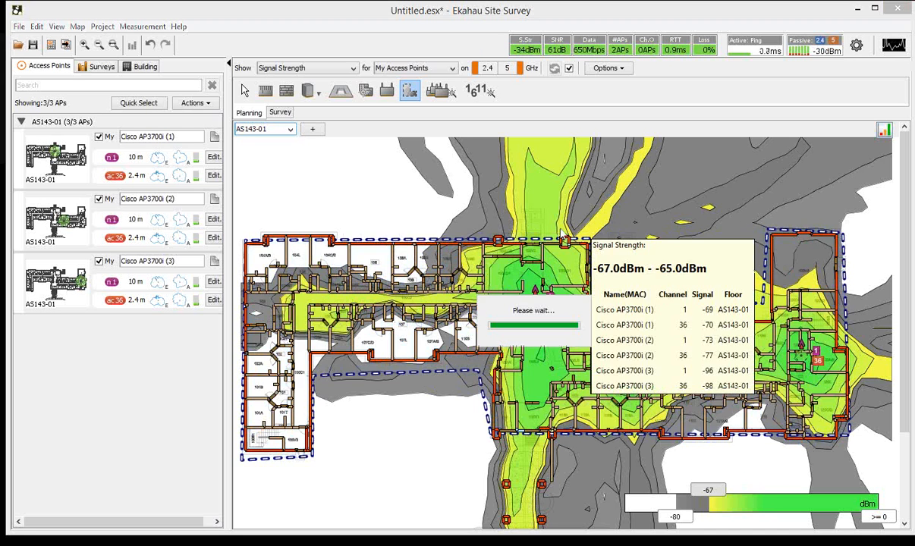
# - Open the Auto-Planner and set the coverage requirement to Voice: Cisco
pyautogui.click(442, 91)
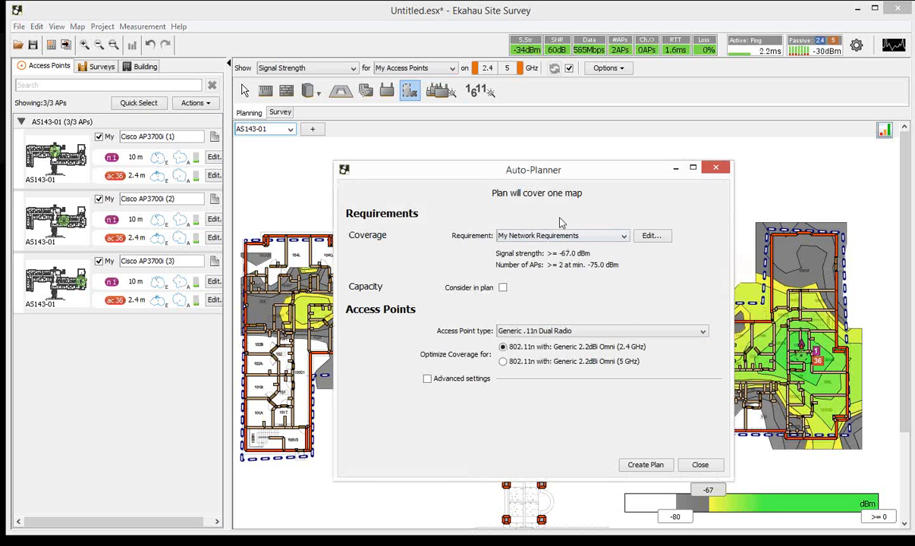
pyautogui.click(541, 235)
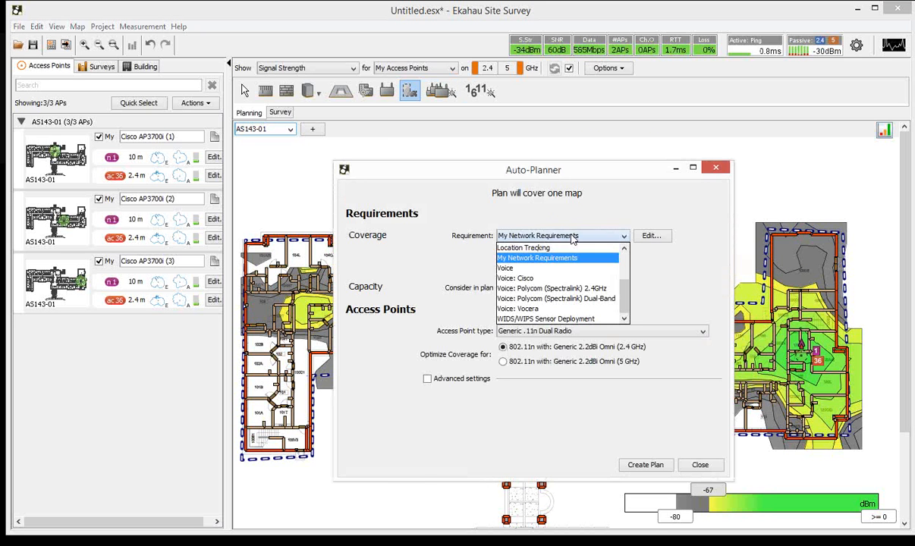
pyautogui.click(522, 278)
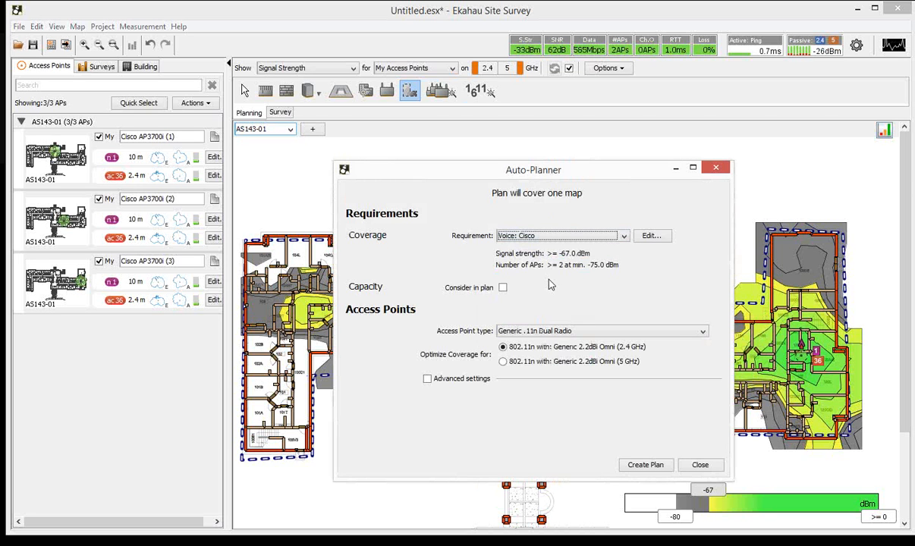
# - Include capacity in the plan and add 500 11ac AC Laptop devices to the capacity requirements
pyautogui.click(503, 288)
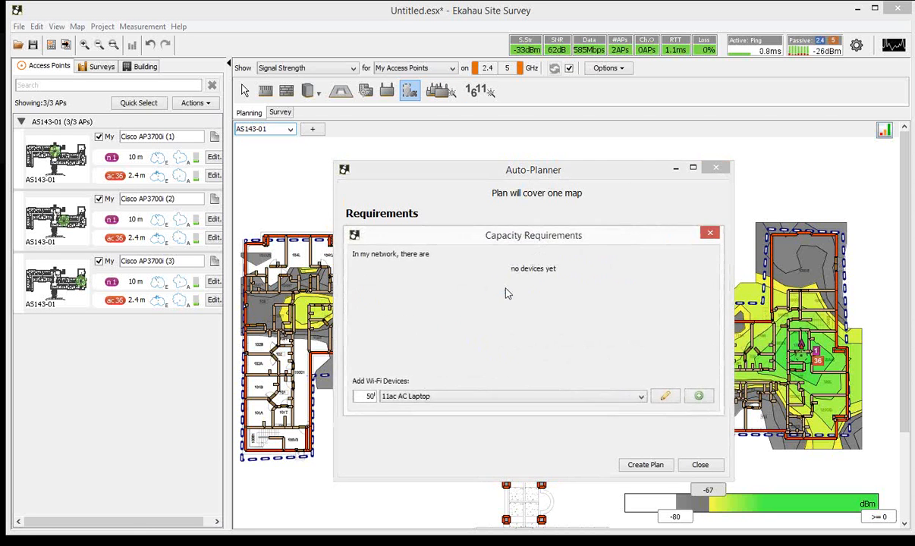
pyautogui.doubleClick(368, 396)
pyautogui.write('500')
pyautogui.press('Return')
# - Add 300 11ac AC Smartphone devices to the capacity requirements and return to the Auto-Planner settings
pyautogui.click(406, 397)
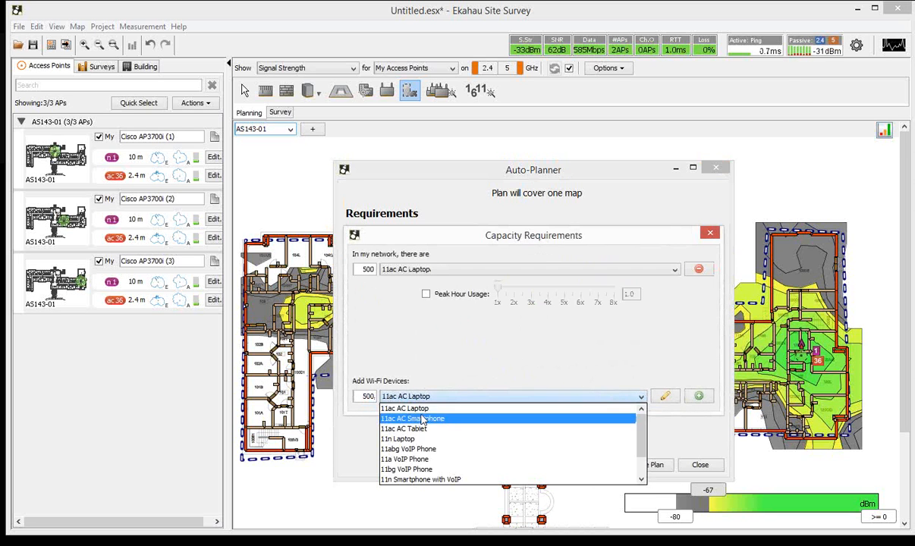
pyautogui.click(402, 416)
pyautogui.hotkey('shift', 'Tab')
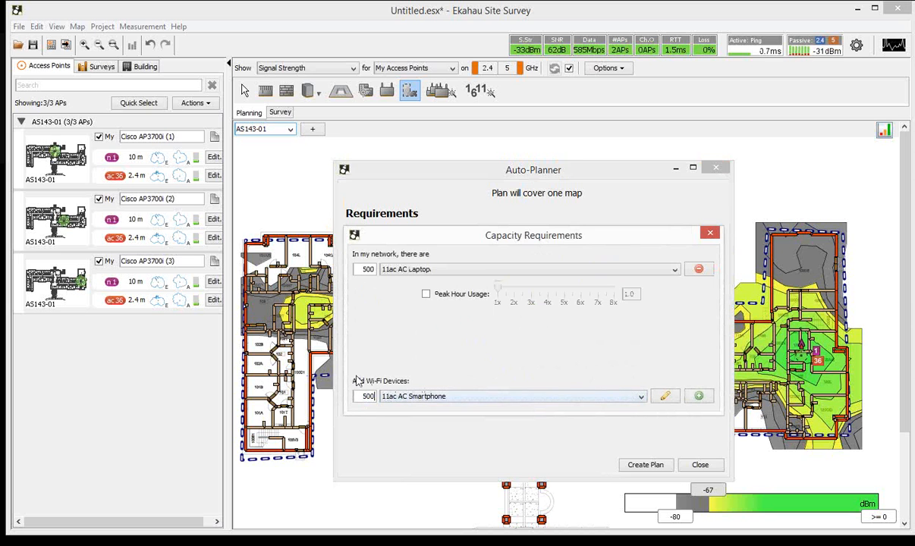
pyautogui.press('BackSpace')
pyautogui.press('BackSpace')
pyautogui.press('BackSpace')
pyautogui.write('300')
pyautogui.press('Return')
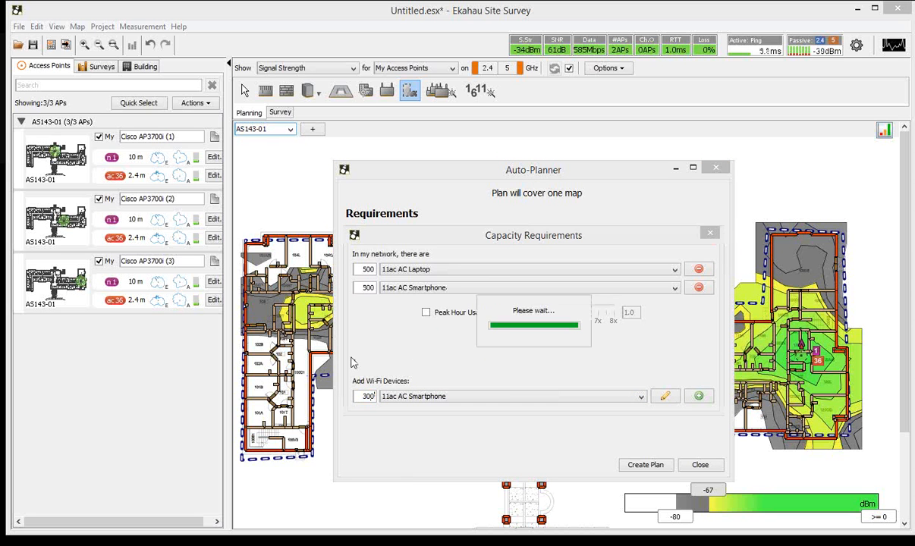
pyautogui.click(710, 232)
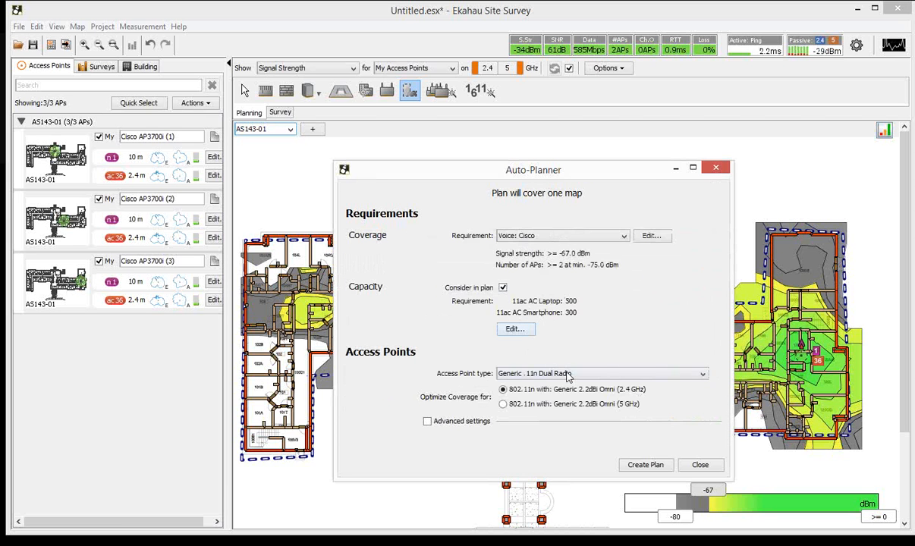
# - Set the Auto-Planner's access point type to Cisco AP3700i
pyautogui.click(531, 374)
pyautogui.scroll(-10, 562, 371)
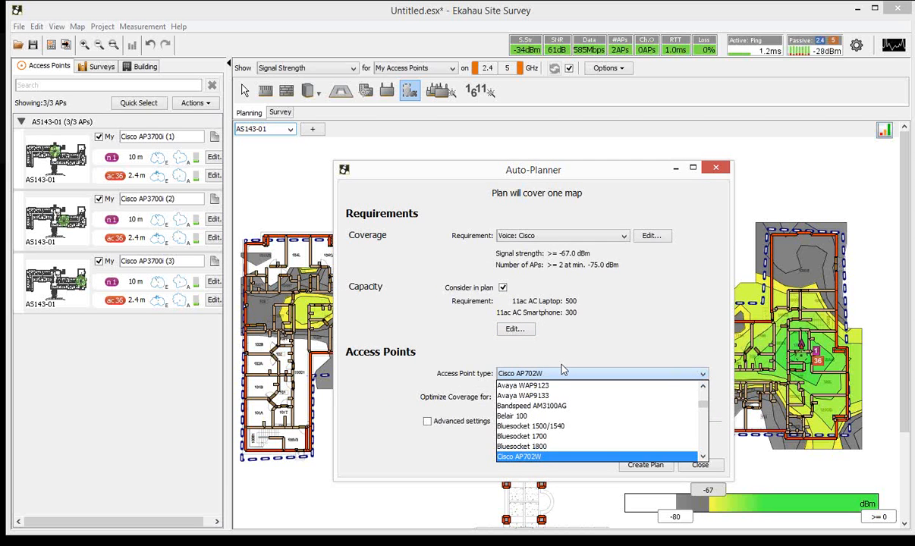
pyautogui.click(705, 447)
pyautogui.scroll(-10, 705, 446)
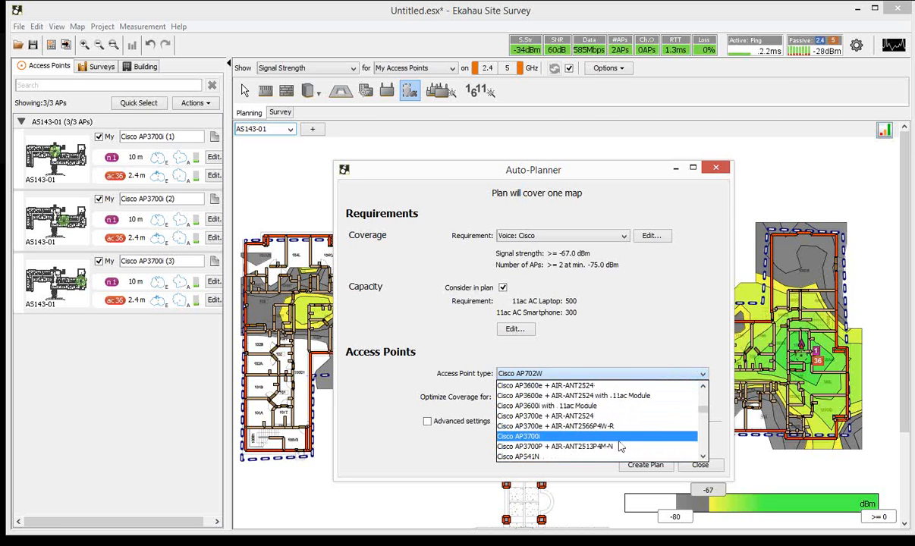
pyautogui.click(540, 436)
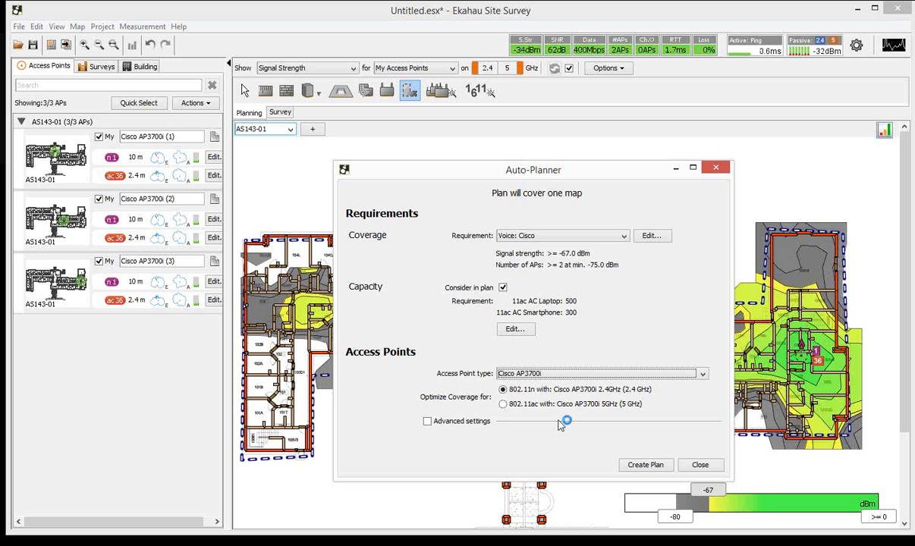
# - Open the 11ac AC Smartphone device profile from the capacity requirements to examine its adapter and application usage
pyautogui.click(519, 331)
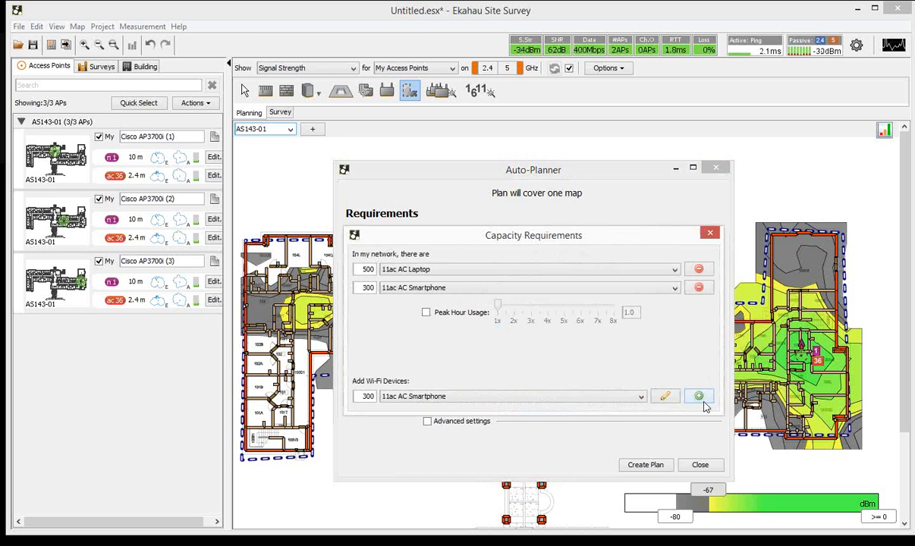
pyautogui.click(665, 399)
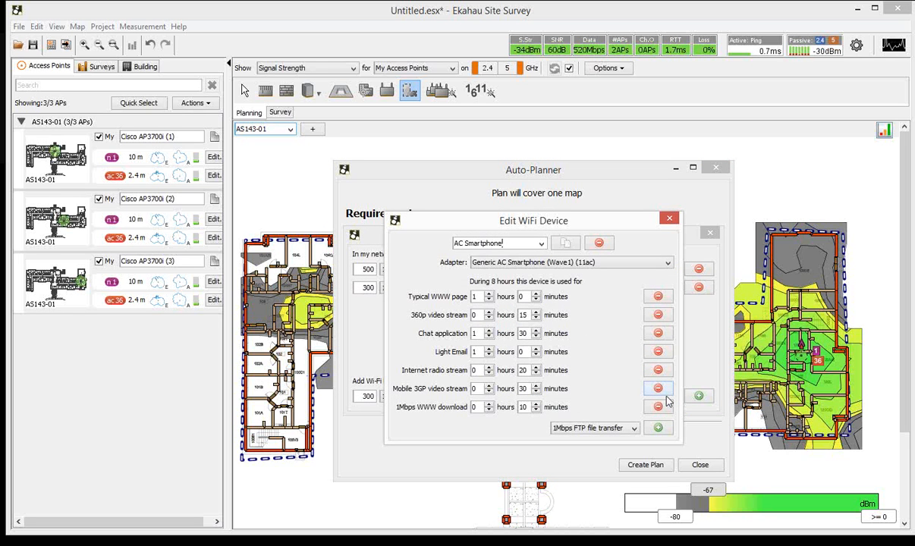
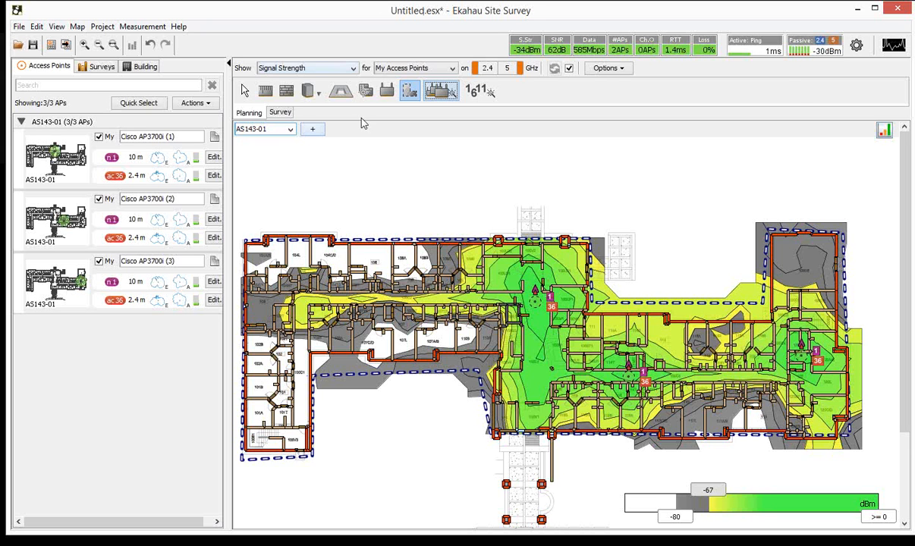
# - Switch the floor plan's visualization to Channel Overlap for the planned access points
pyautogui.click(349, 69)
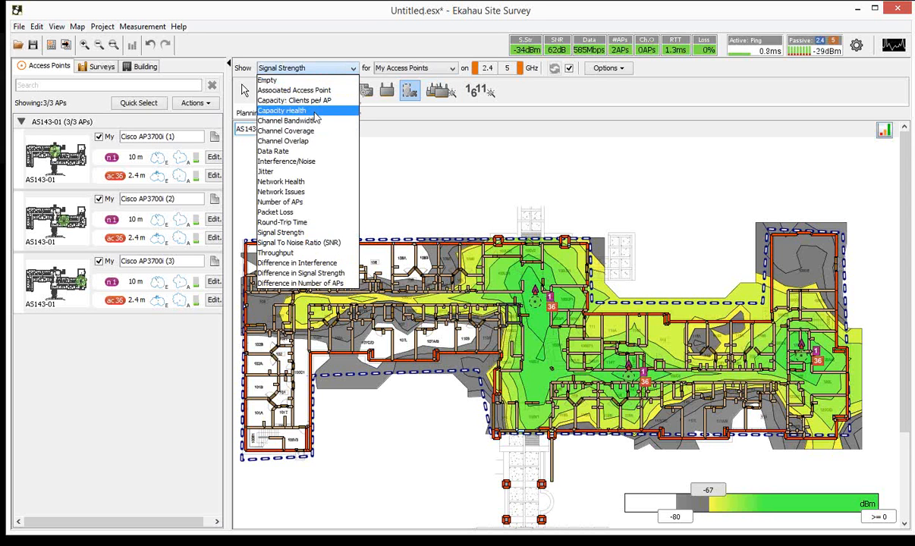
pyautogui.moveTo(316, 118)
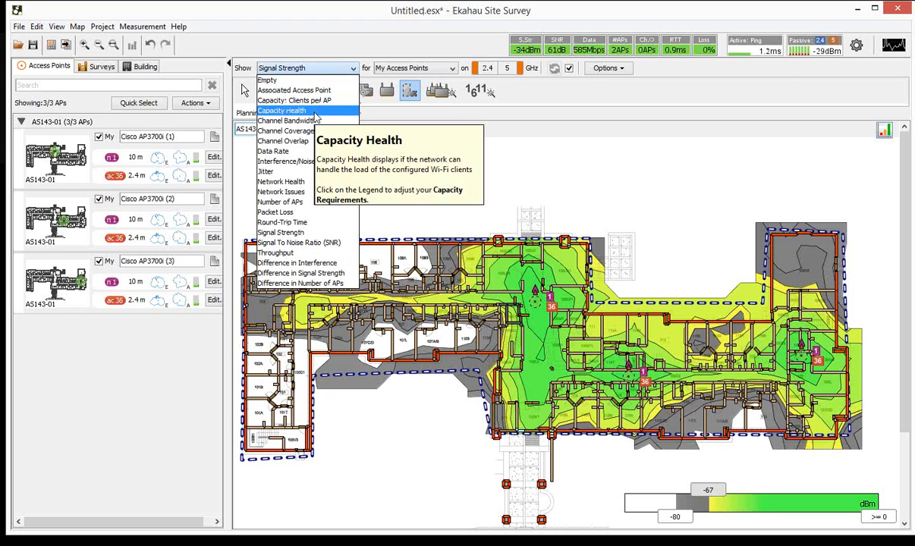
pyautogui.moveTo(324, 139)
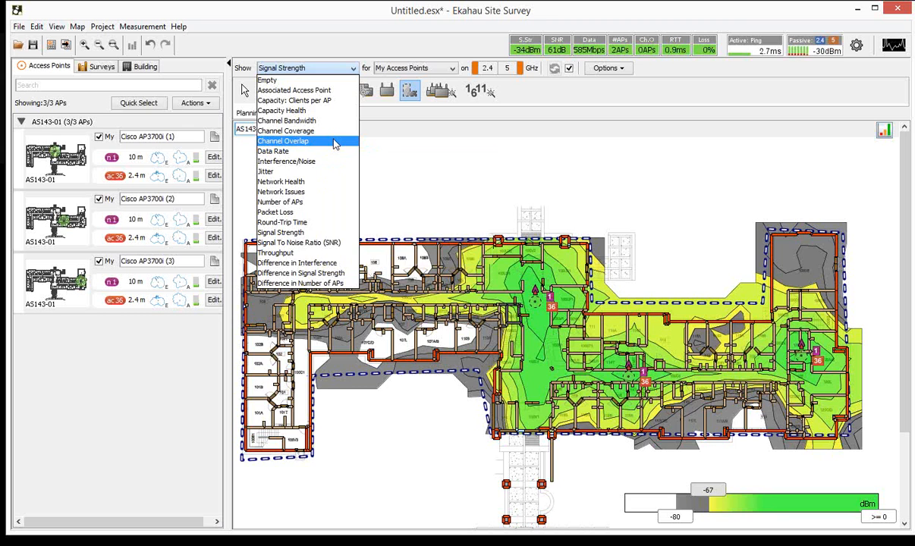
pyautogui.click(334, 142)
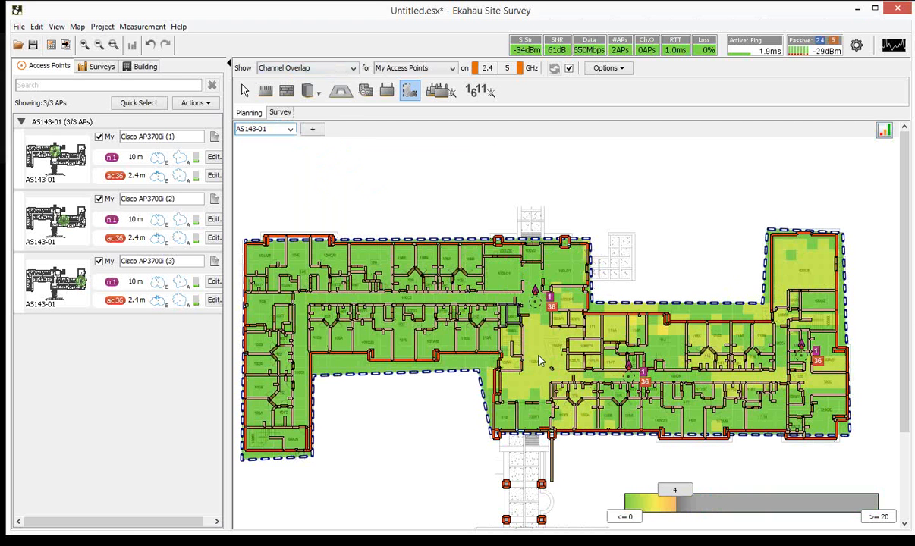
pyautogui.moveTo(541, 362)
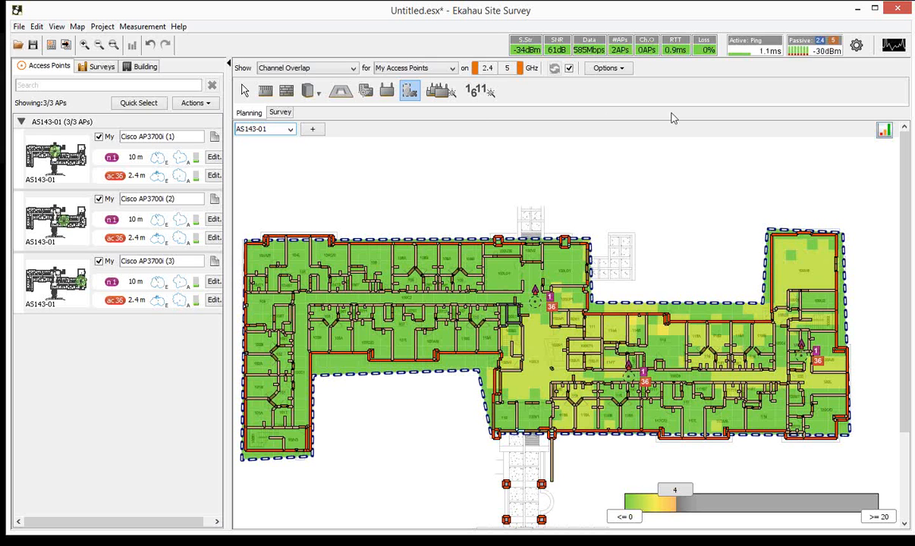
# - Create an automatic channel plan for My APs on 2.4 and 5 GHz, using 20MHz bandwidth, channels 1,6,11 and U-NII 1 and 2
pyautogui.click(478, 92)
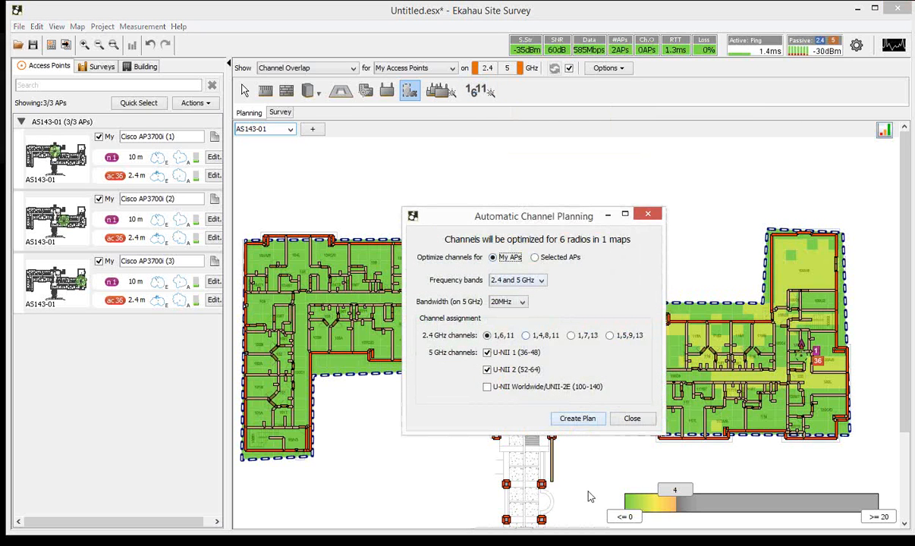
pyautogui.click(591, 422)
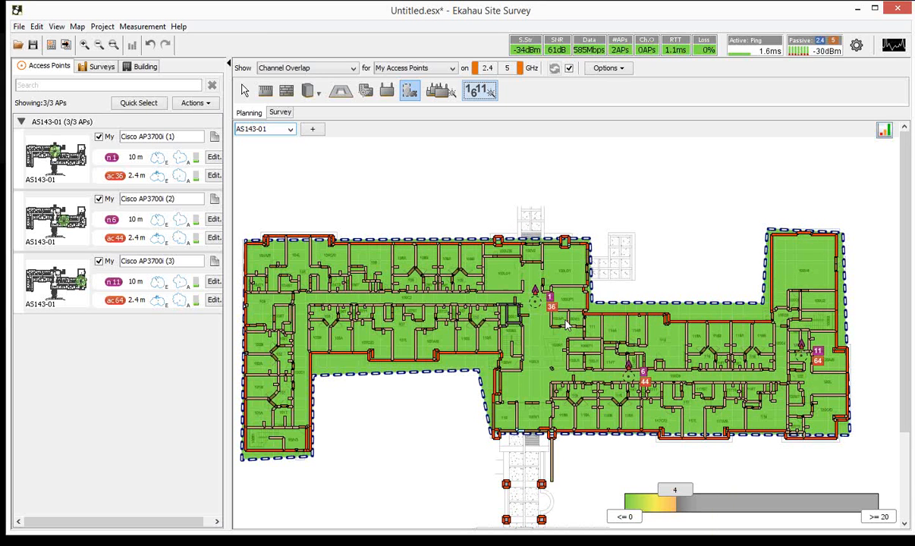
pyautogui.moveTo(565, 325)
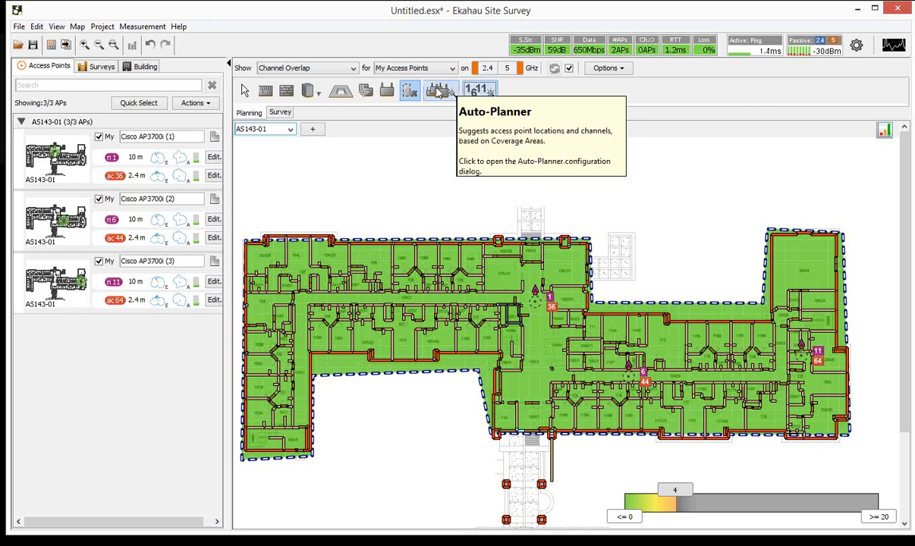
# - Examine the Auto-Planner's advanced settings, including channel patterns and the single-channel option, and close the planner
pyautogui.click(438, 90)
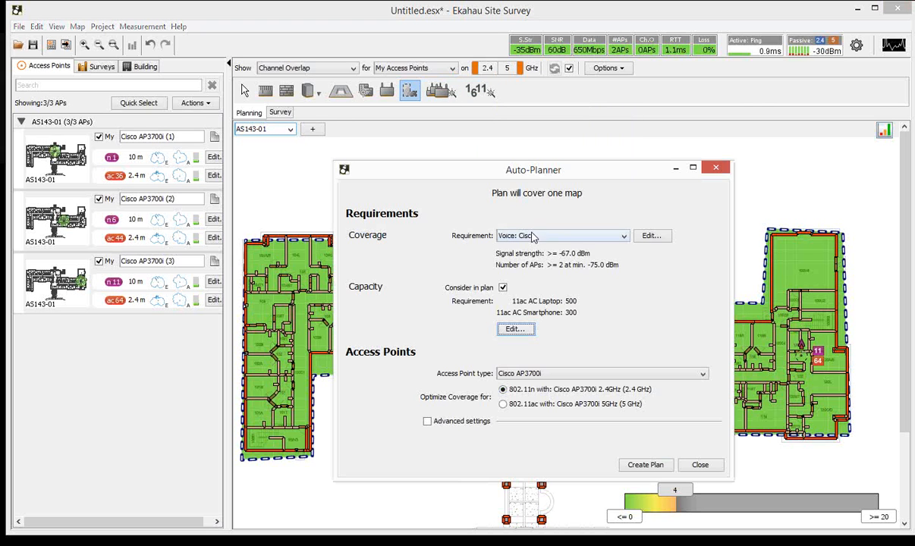
pyautogui.click(428, 422)
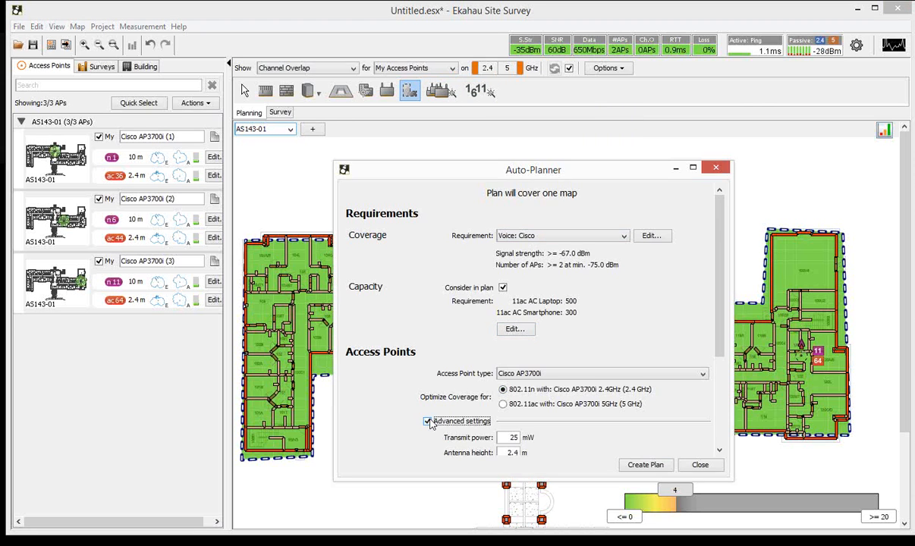
pyautogui.scroll(-5, 596, 277)
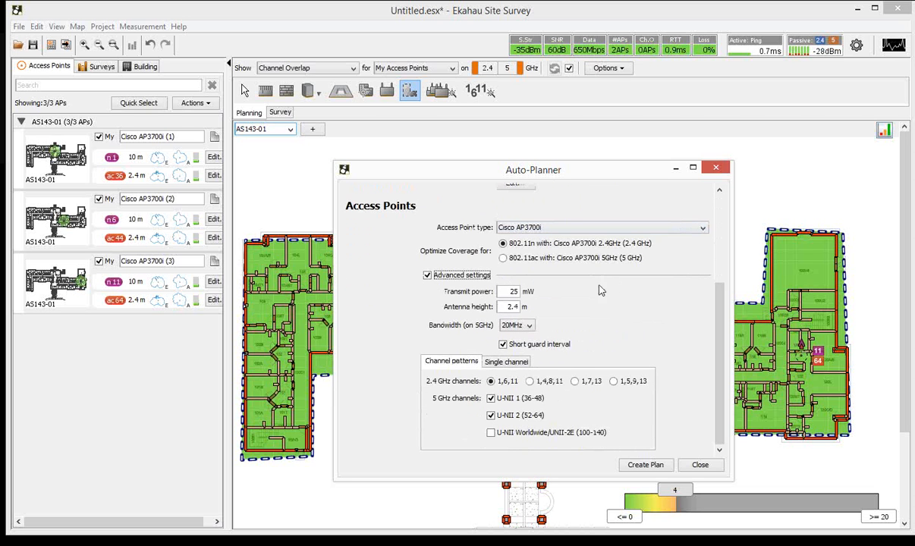
pyautogui.click(518, 363)
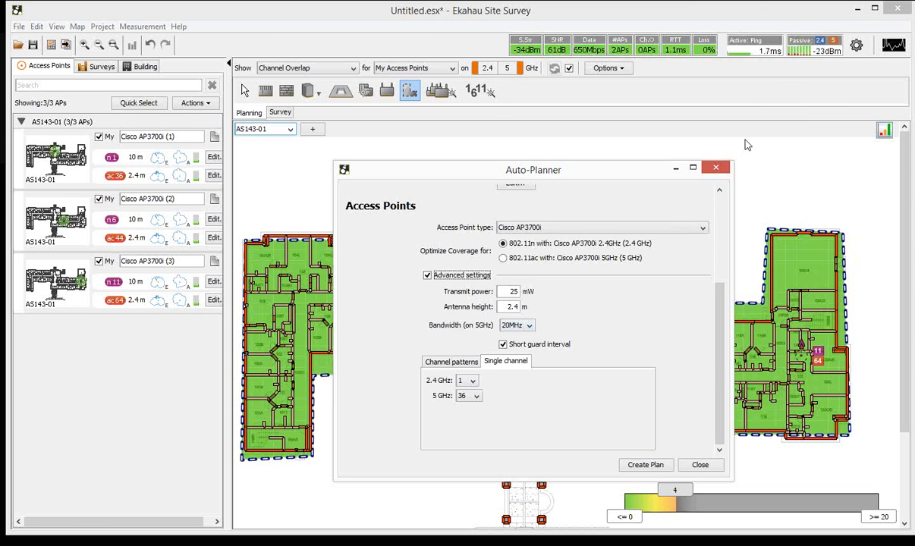
pyautogui.click(715, 167)
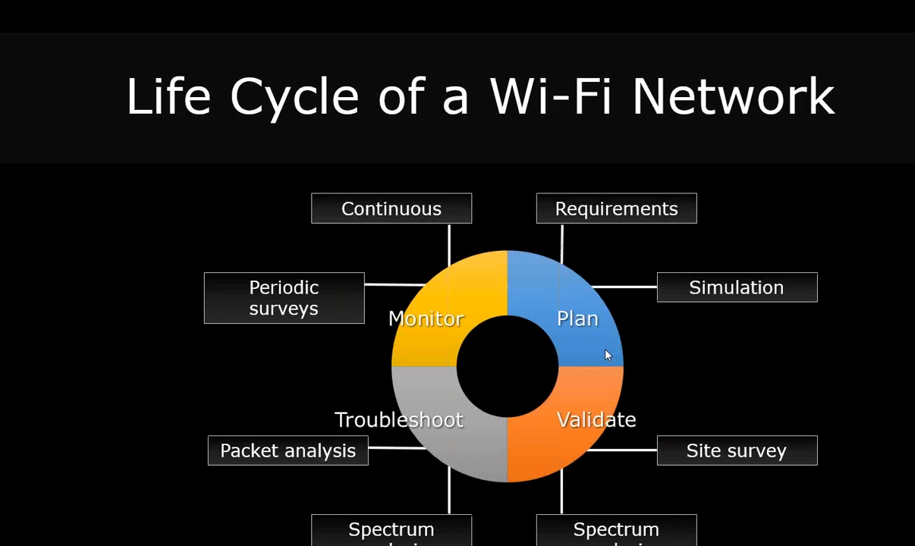
pyautogui.click(563, 294)
pyautogui.click(568, 299)
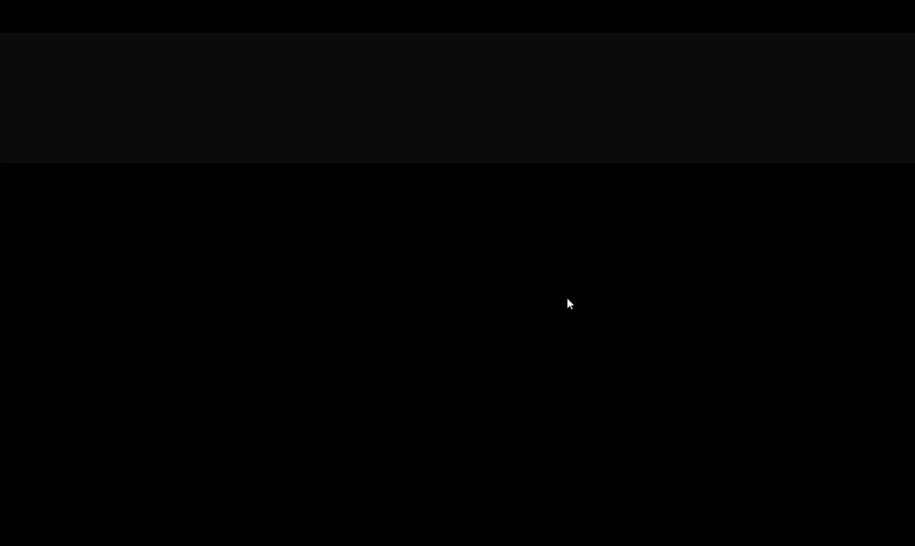
pyautogui.click(567, 303)
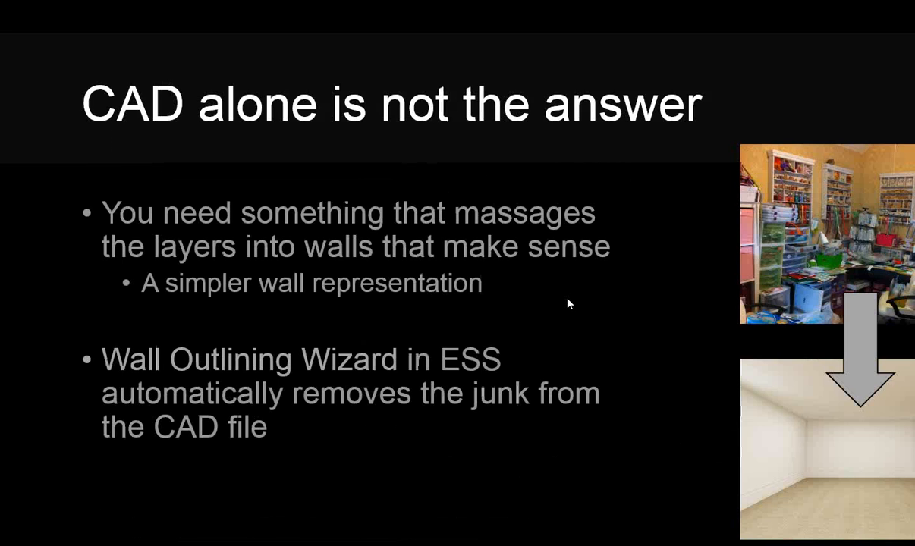
pyautogui.click(567, 303)
pyautogui.click(568, 303)
pyautogui.click(571, 305)
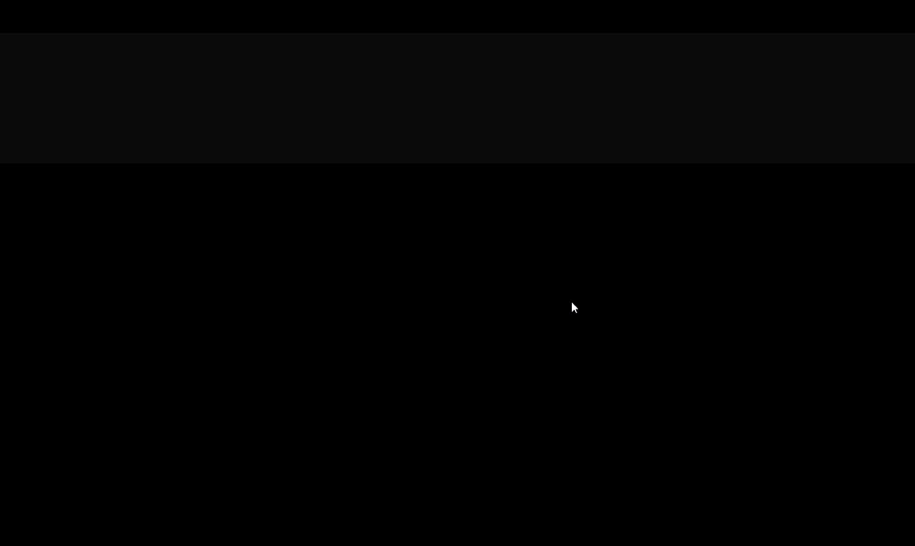
pyautogui.click(572, 303)
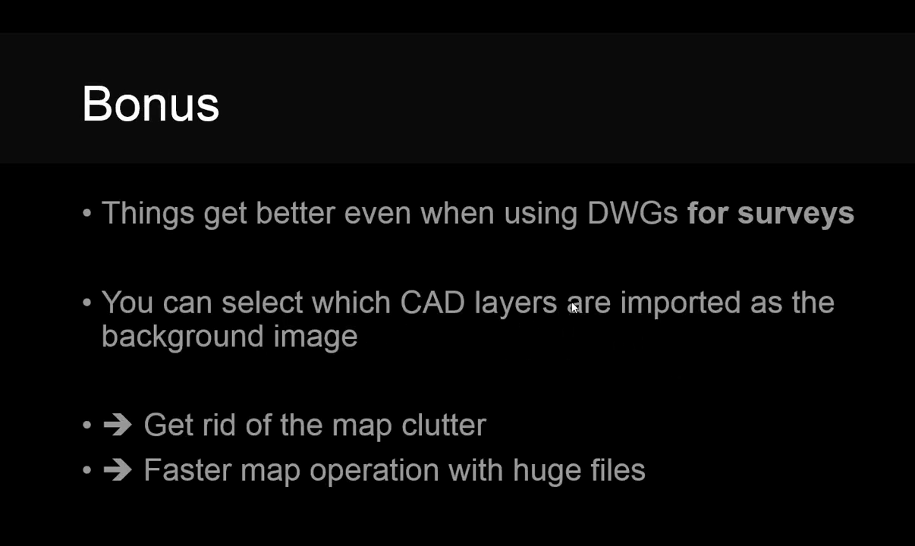
pyautogui.click(573, 306)
pyautogui.click(573, 305)
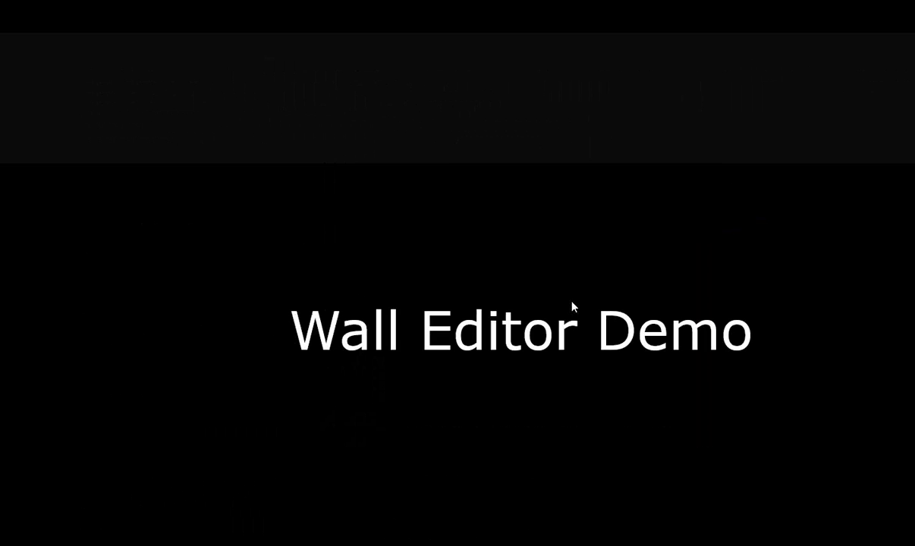
pyautogui.click(573, 306)
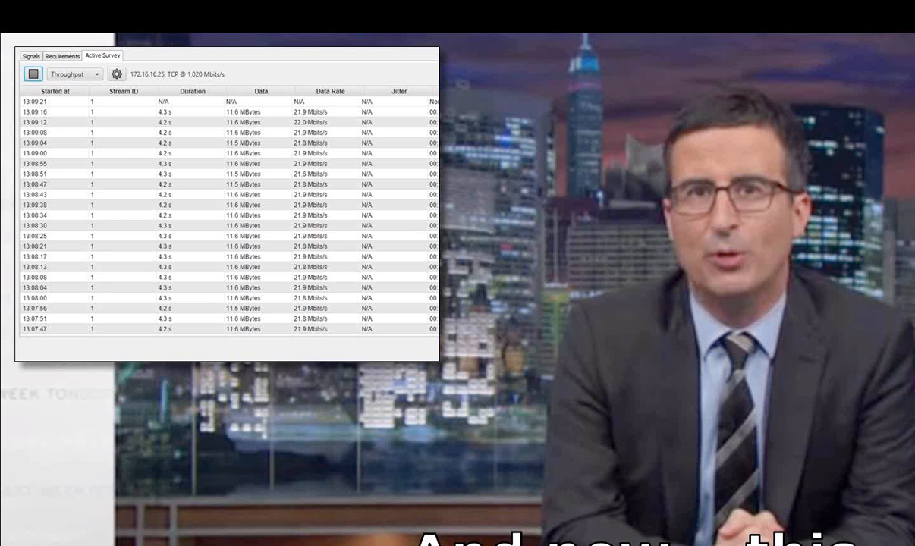
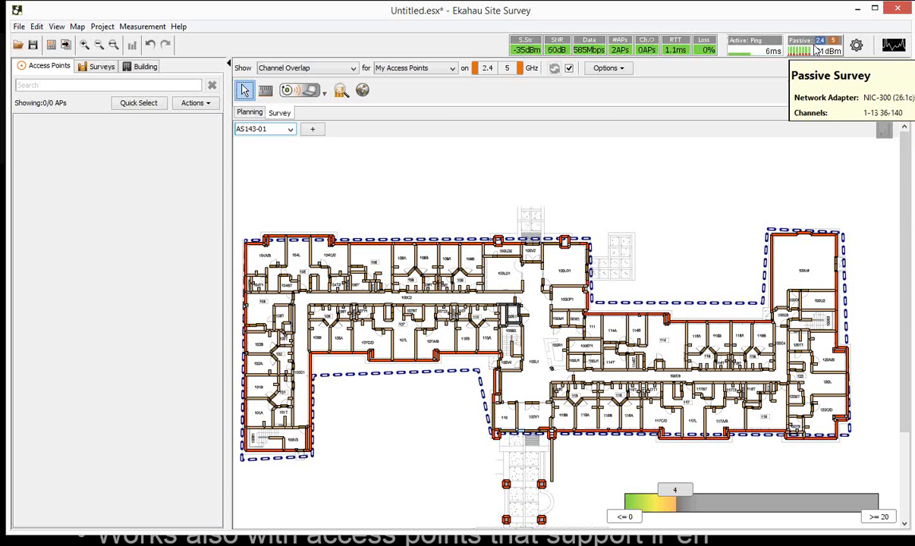
# - Open the live active survey status and change the active survey test to Throughput
pyautogui.moveTo(760, 50)
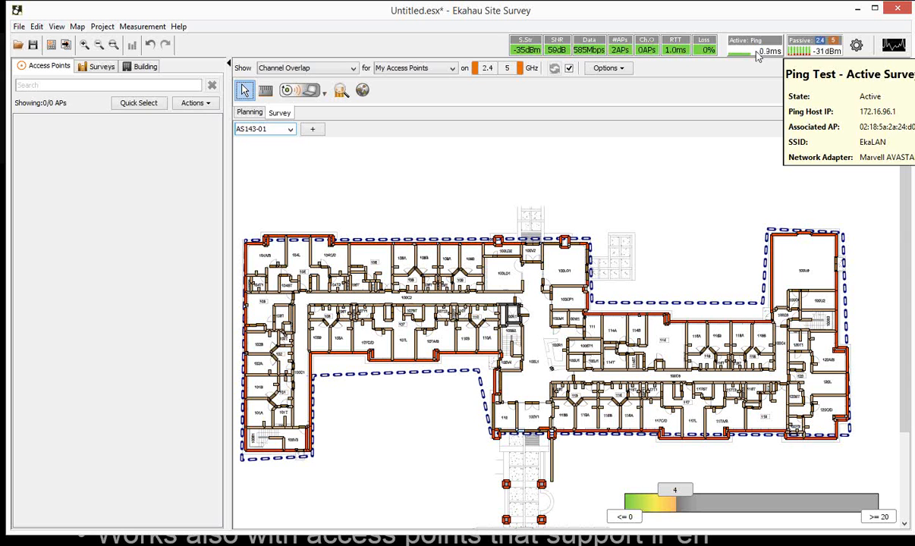
pyautogui.click(755, 53)
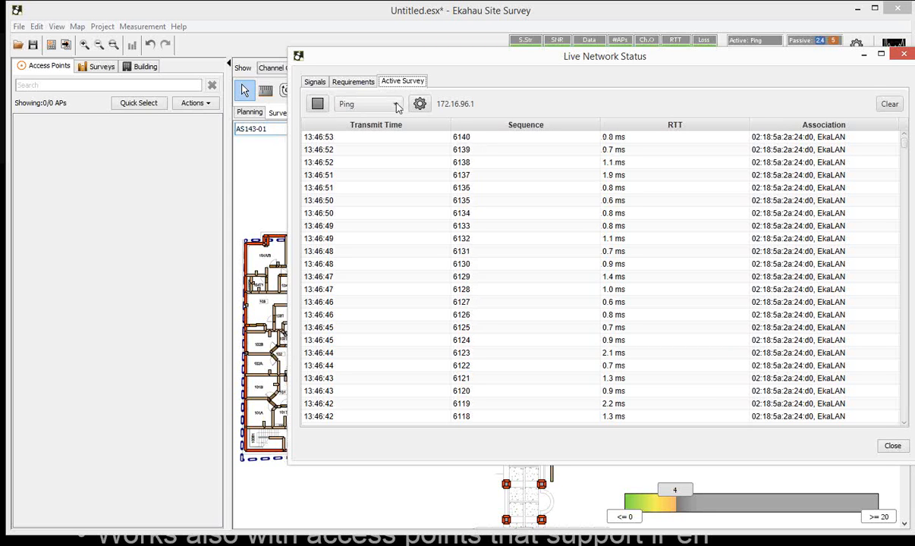
pyautogui.click(396, 105)
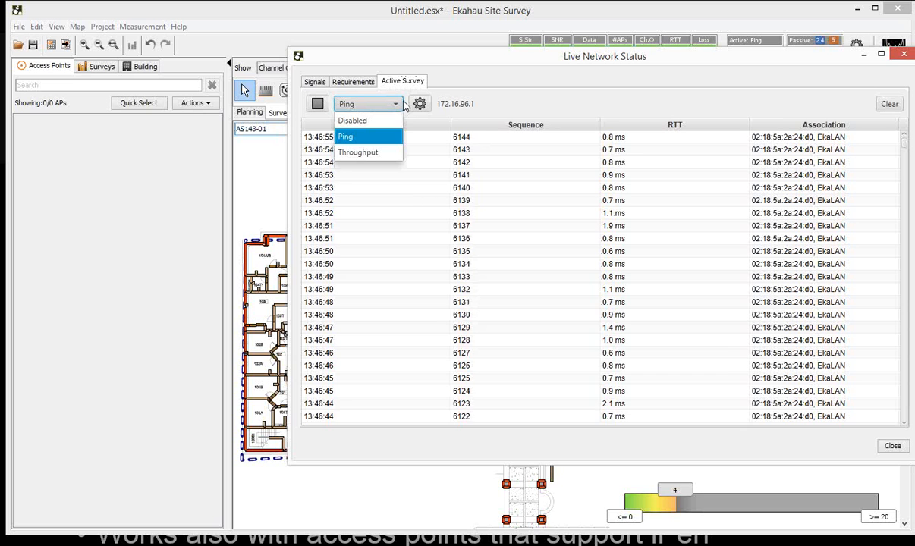
pyautogui.click(372, 156)
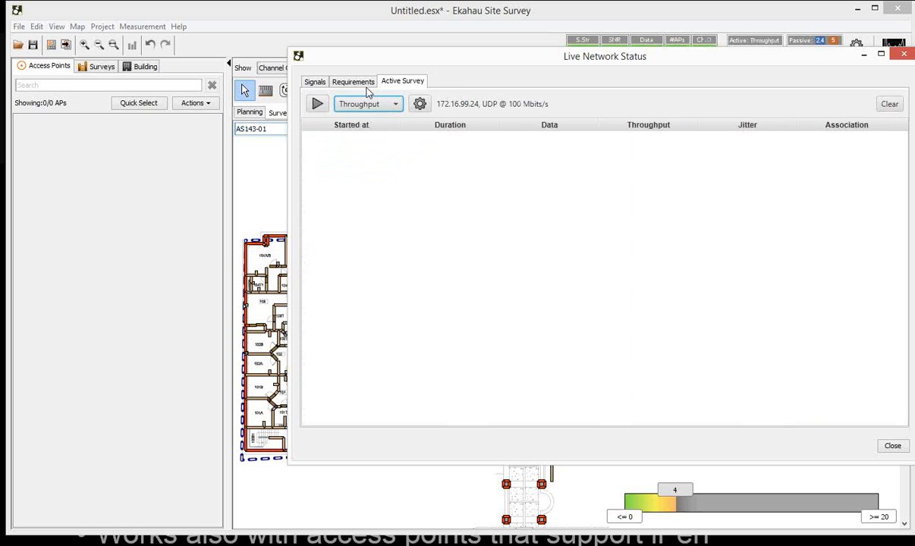
# - Examine the throughput test's configuration, close it and the live network status, and check the active survey summary
pyautogui.click(420, 104)
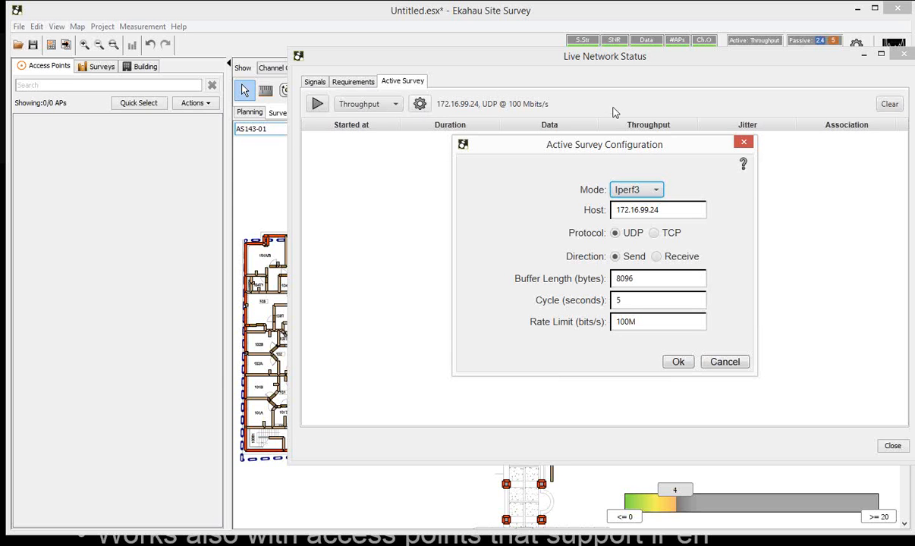
pyautogui.click(745, 143)
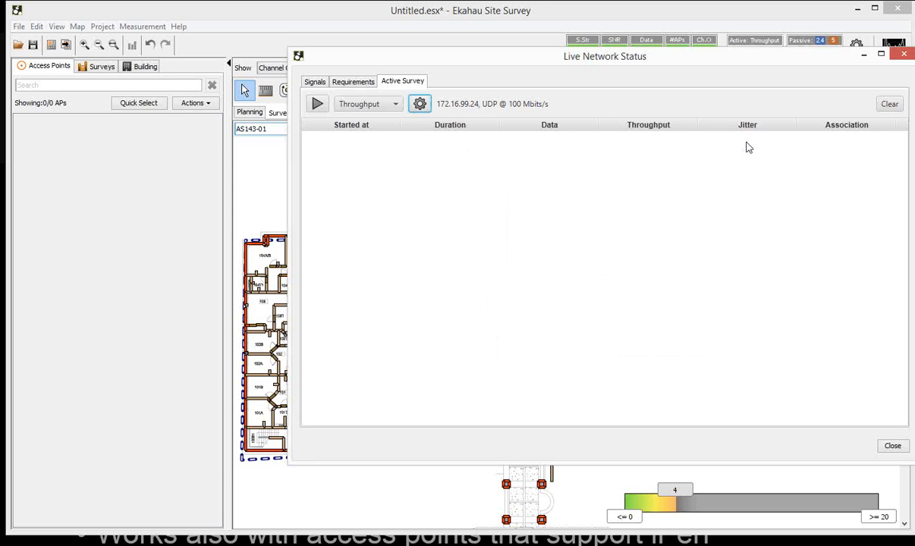
pyautogui.click(904, 54)
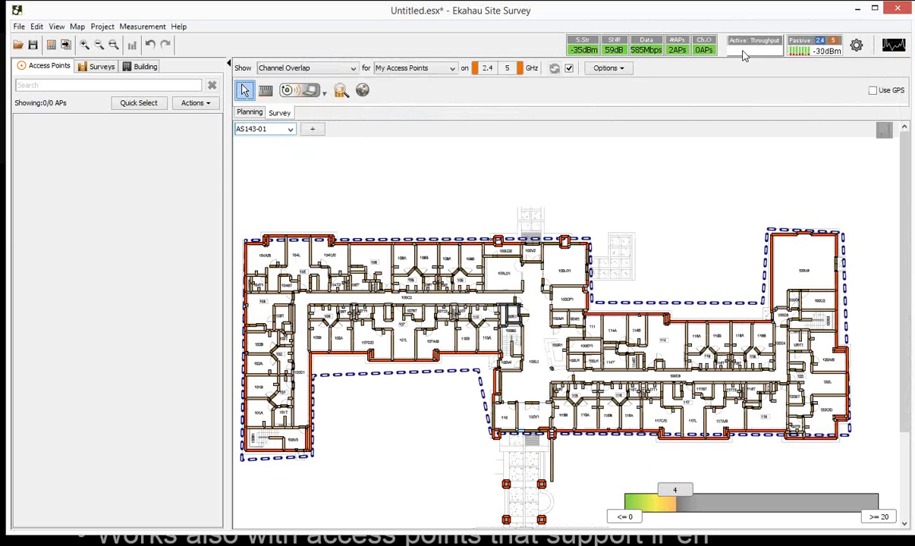
pyautogui.moveTo(744, 55)
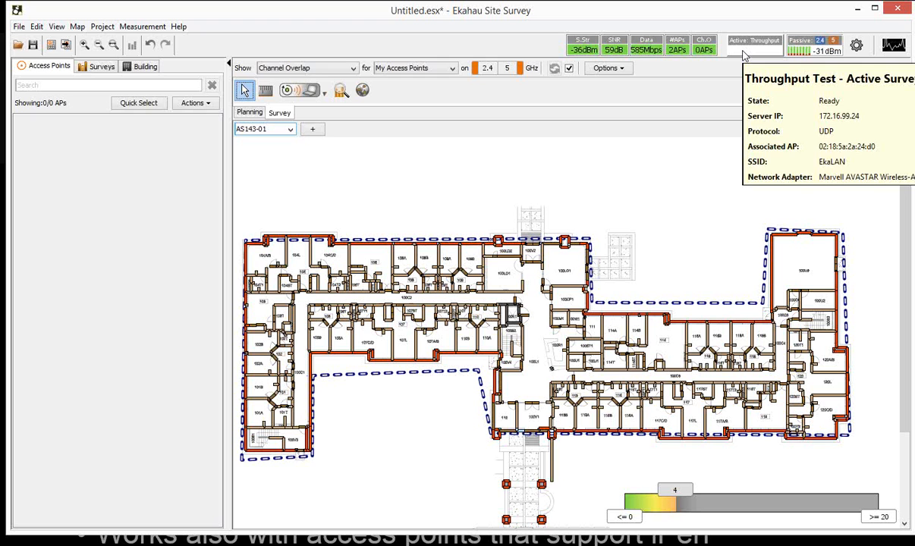
# - Review the available heatmap visualizations, including Throughput and Signal To Noise Ratio (SNR), without changing the one shown
pyautogui.click(324, 73)
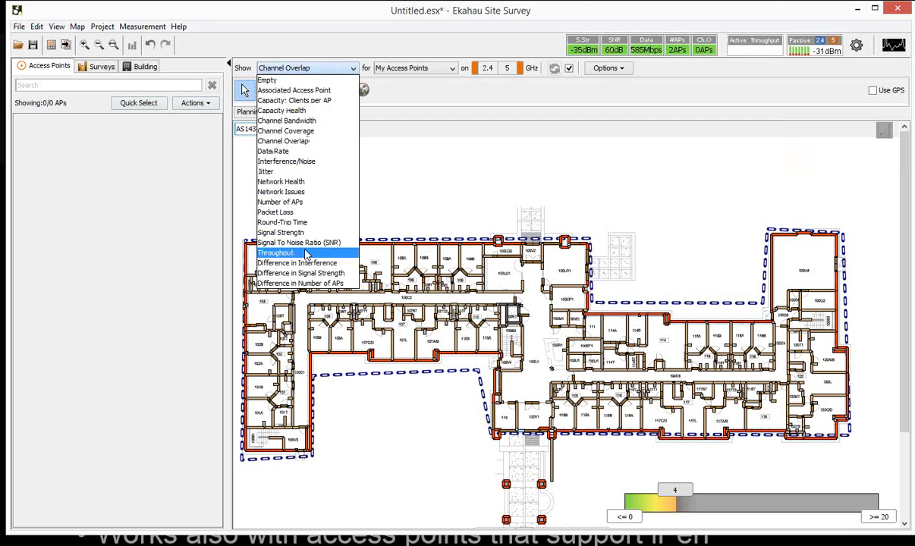
pyautogui.moveTo(306, 255)
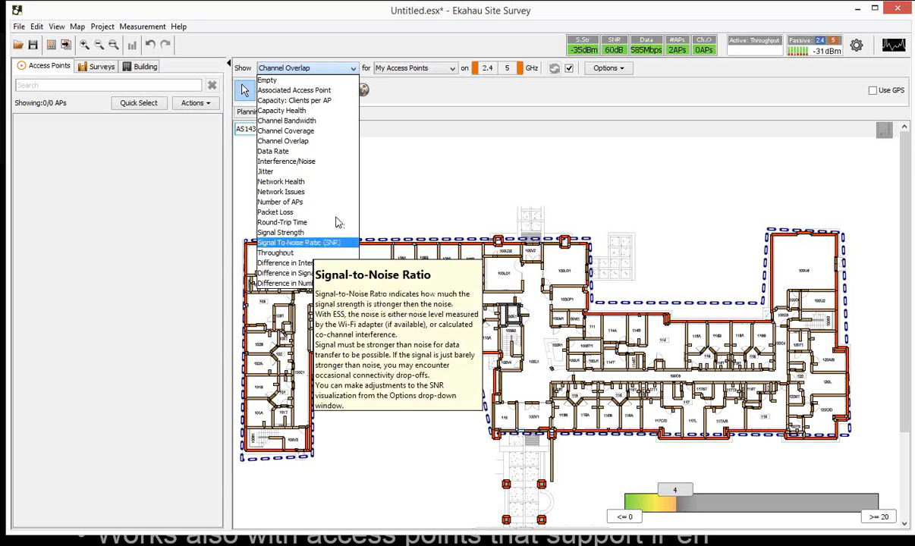
pyautogui.click(421, 89)
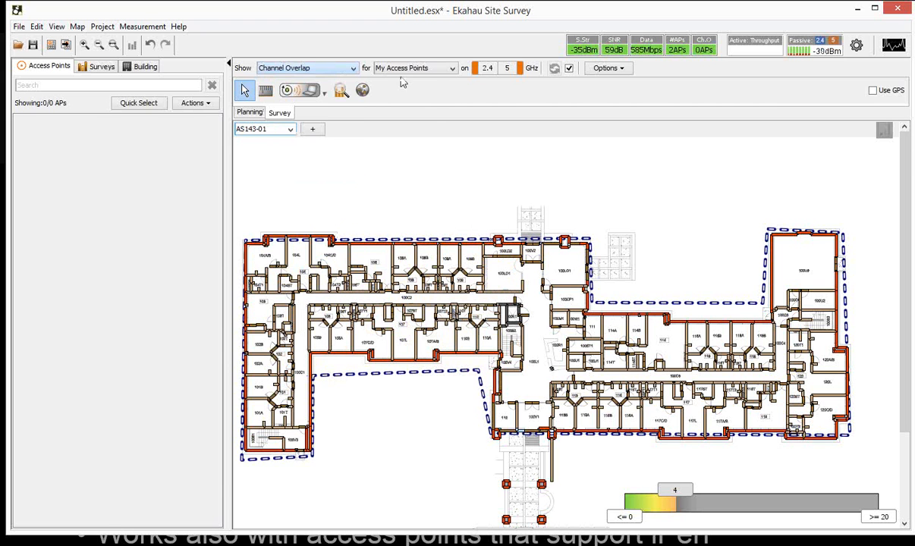
# - Activate the survey tool for the AS143-01 floor plan and show its Continuous Survey and Stop-and-Go Survey options
pyautogui.click(303, 90)
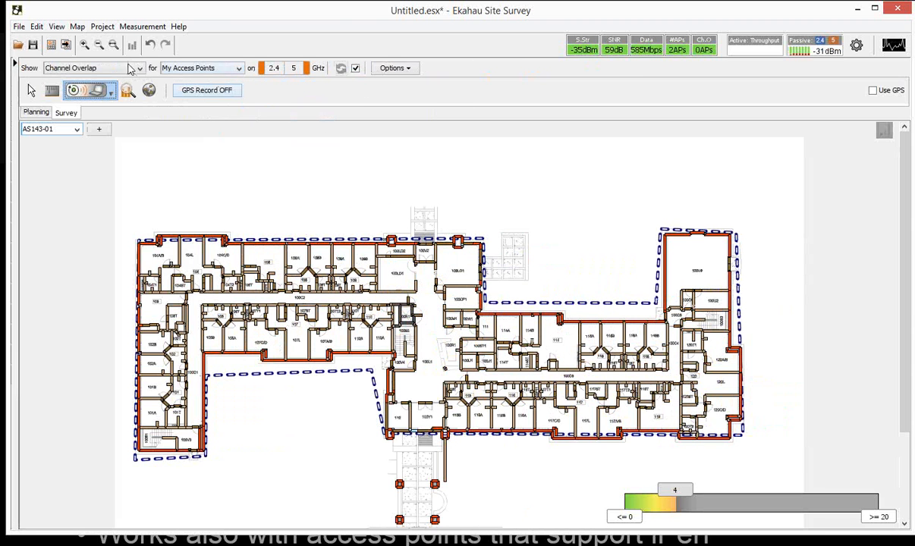
pyautogui.click(112, 93)
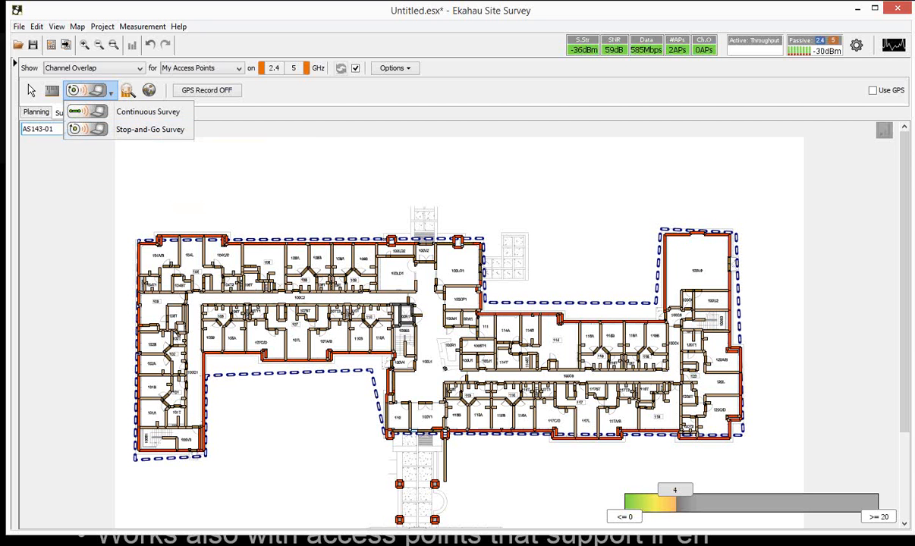
pyautogui.hotkey('alt', 'Tab')
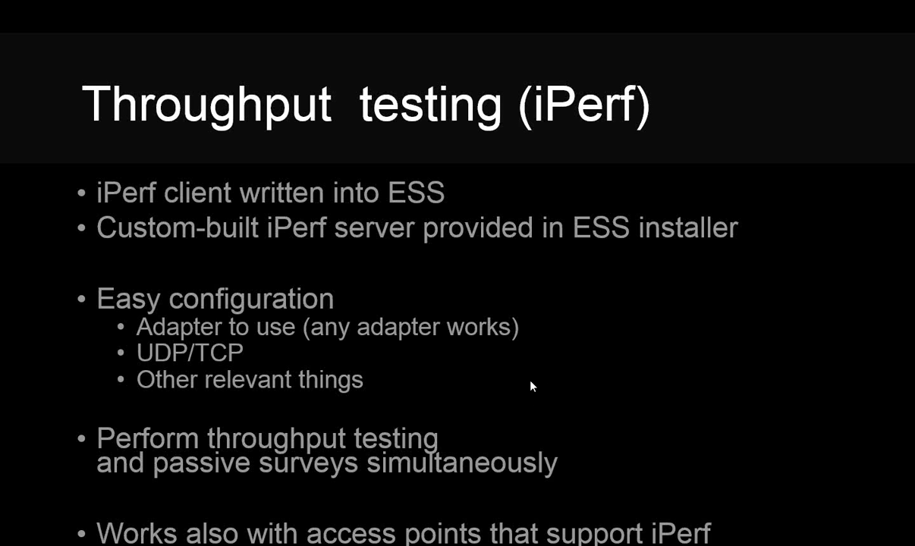
pyautogui.press('Right')
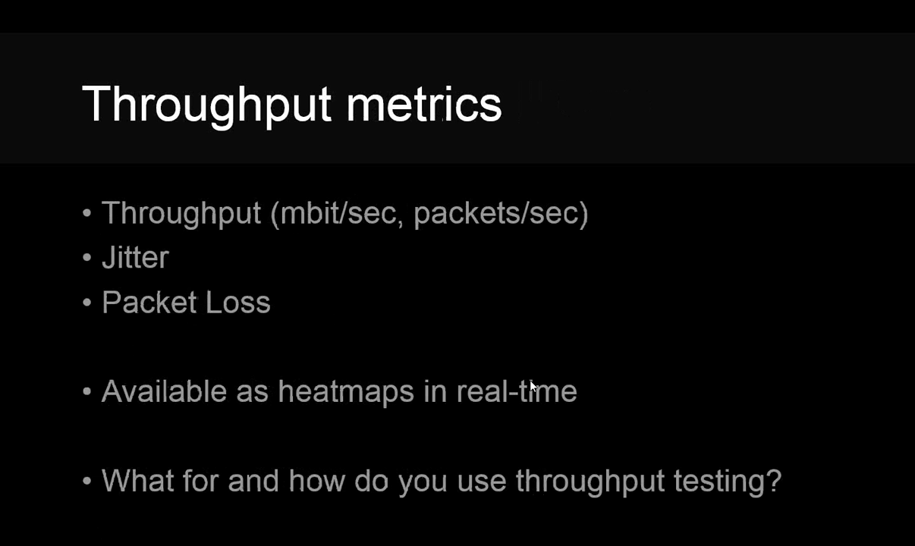